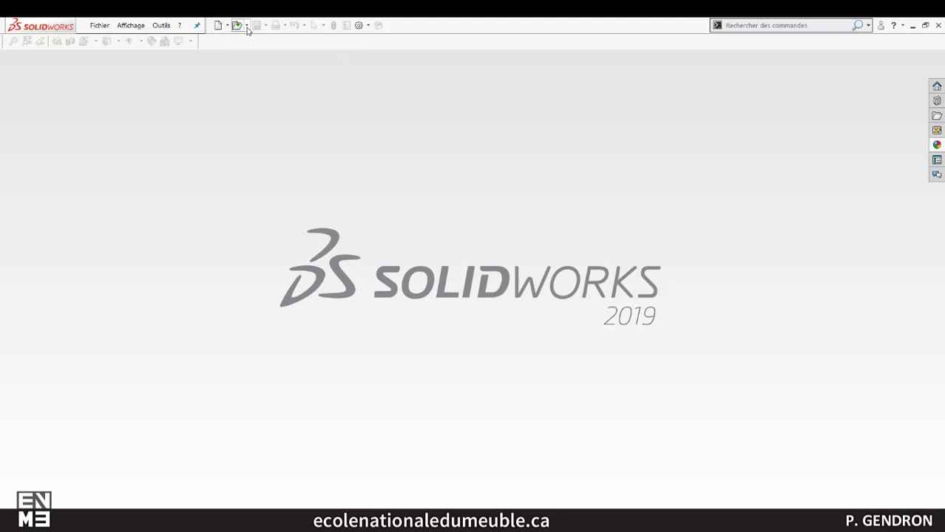
{"action": "left_click", "coordinate": [247, 26]}
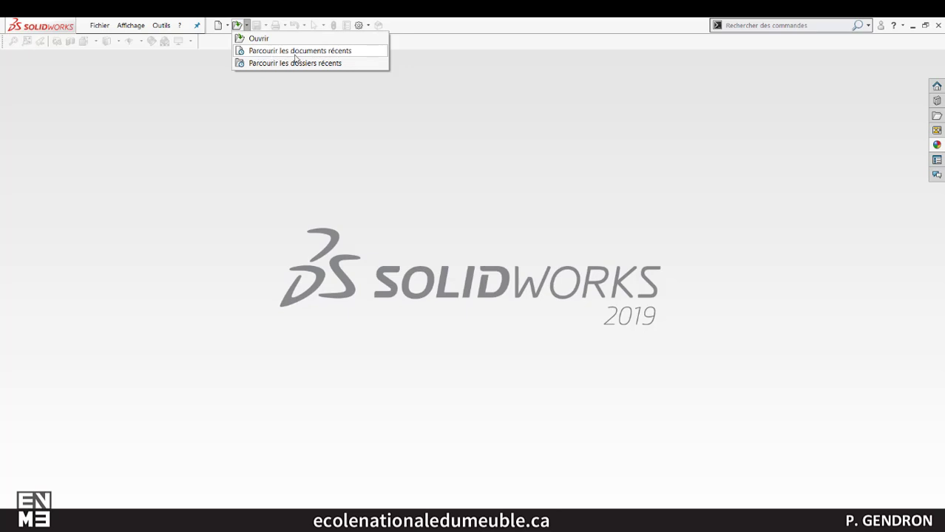
{"action": "left_click", "coordinate": [362, 85]}
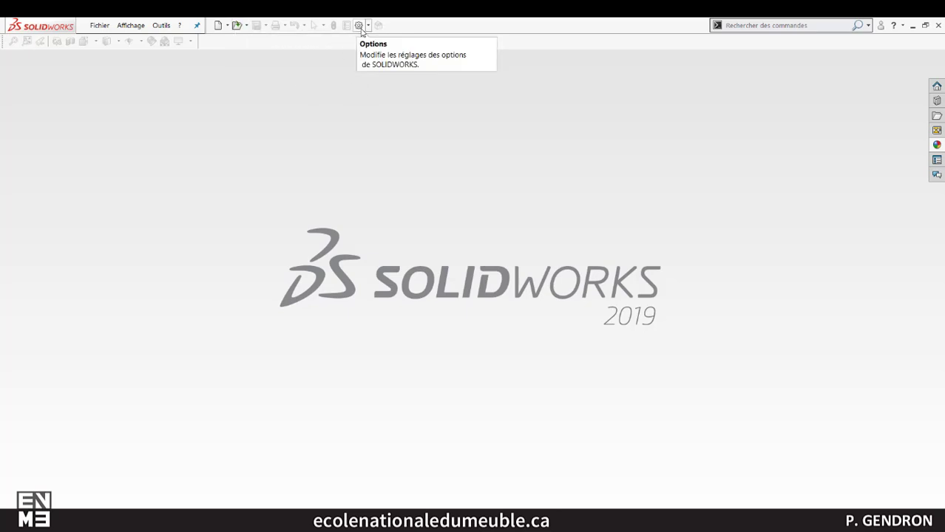
{"action": "left_click", "coordinate": [360, 29]}
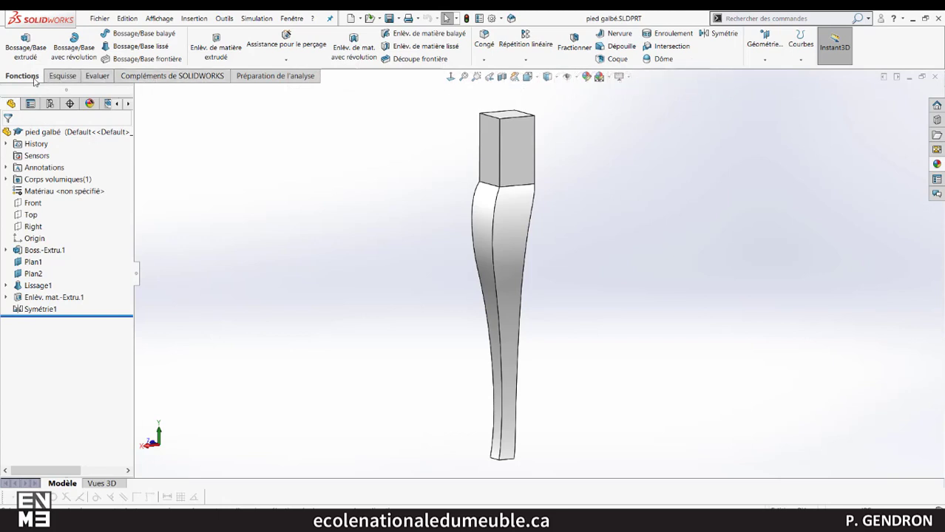
Step: Look through the Esquisse, Evaluer and Compléments de SOLIDWORKS commands, and remove the Préparation de l'analyse set from the CommandManager
{"action": "left_click", "coordinate": [71, 77]}
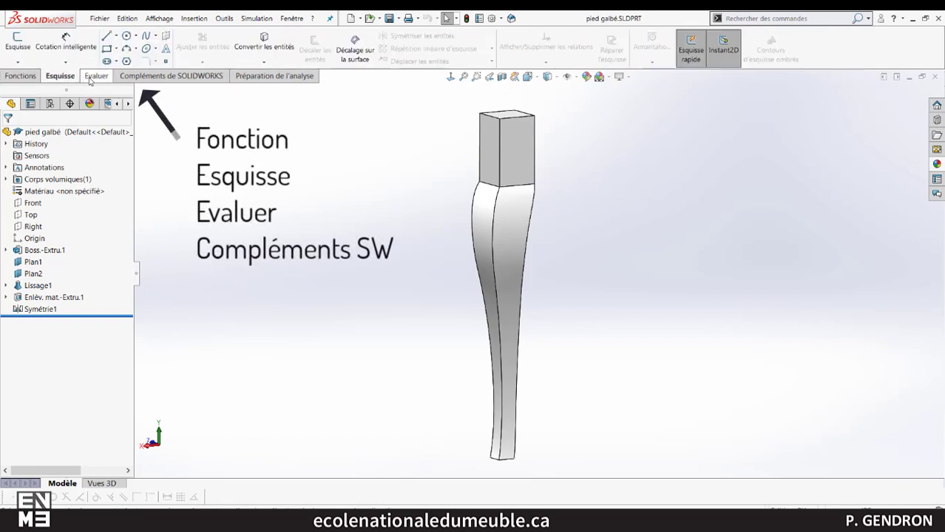
{"action": "left_click", "coordinate": [92, 77]}
{"action": "left_click", "coordinate": [154, 77]}
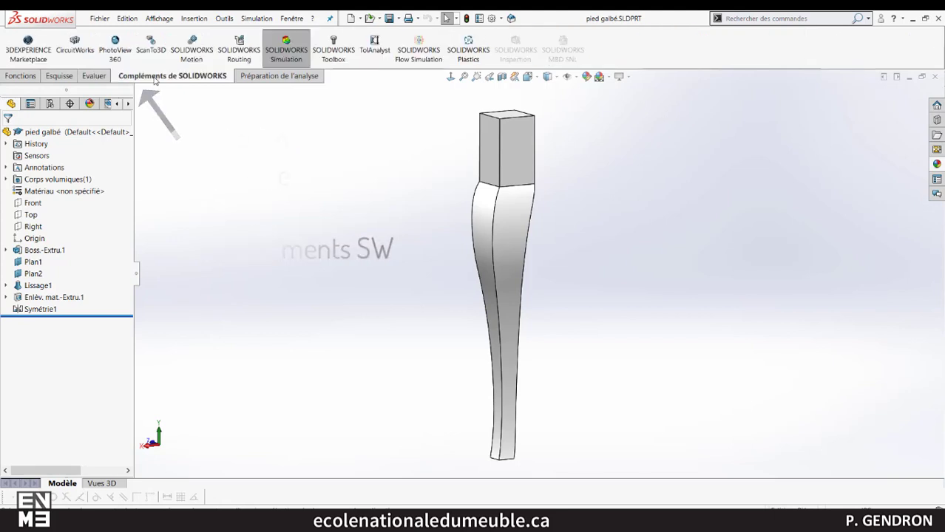
{"action": "right_click", "coordinate": [74, 83]}
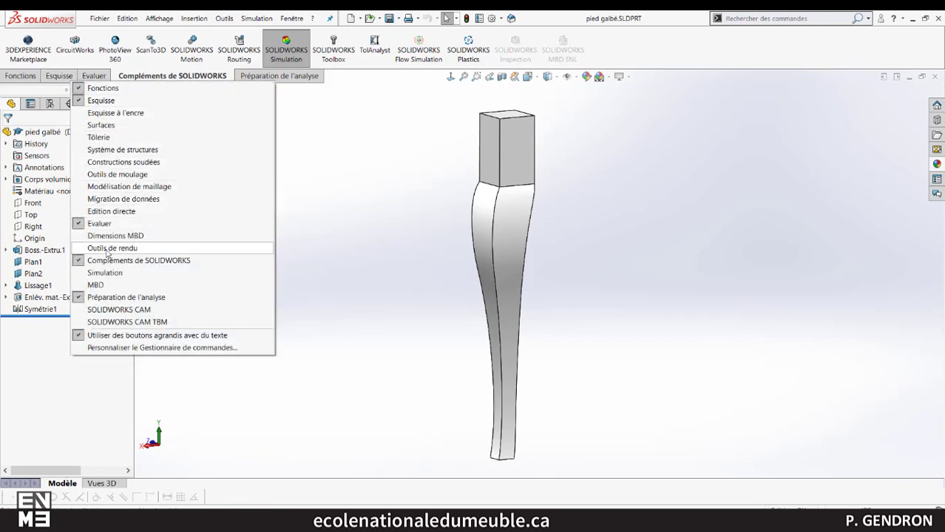
{"action": "left_click", "coordinate": [107, 297]}
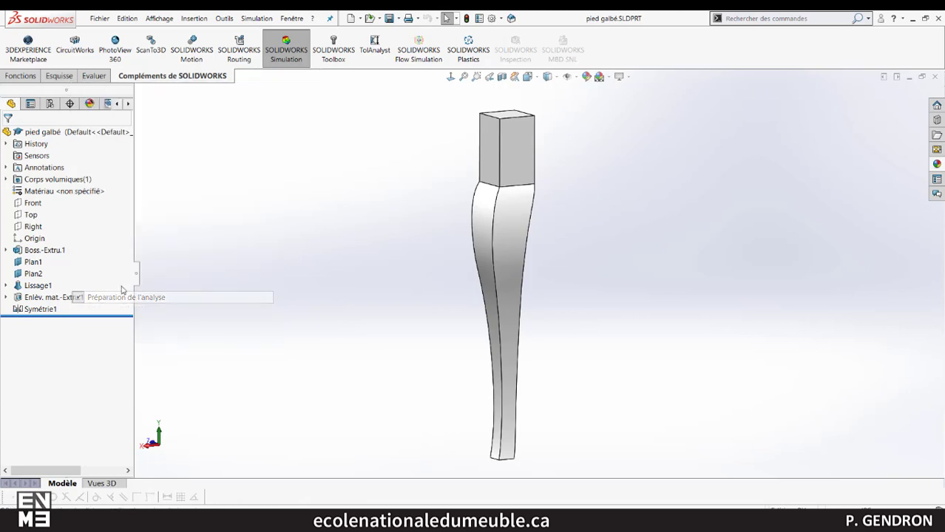
Step: Review the modelling commands under Fonctions, the Esquisse drawing tools, the Evaluer tools and the SOLIDWORKS add-ins
{"action": "left_click", "coordinate": [23, 79]}
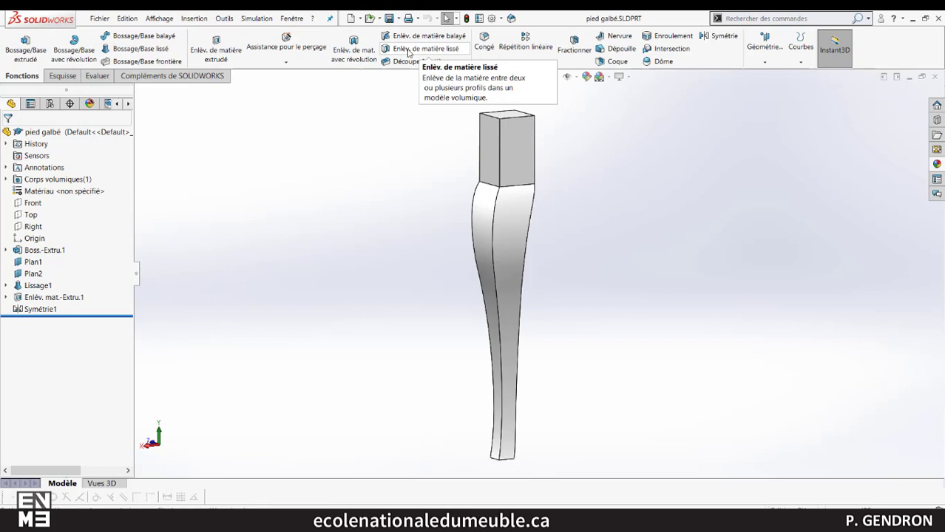
{"action": "left_click", "coordinate": [72, 76]}
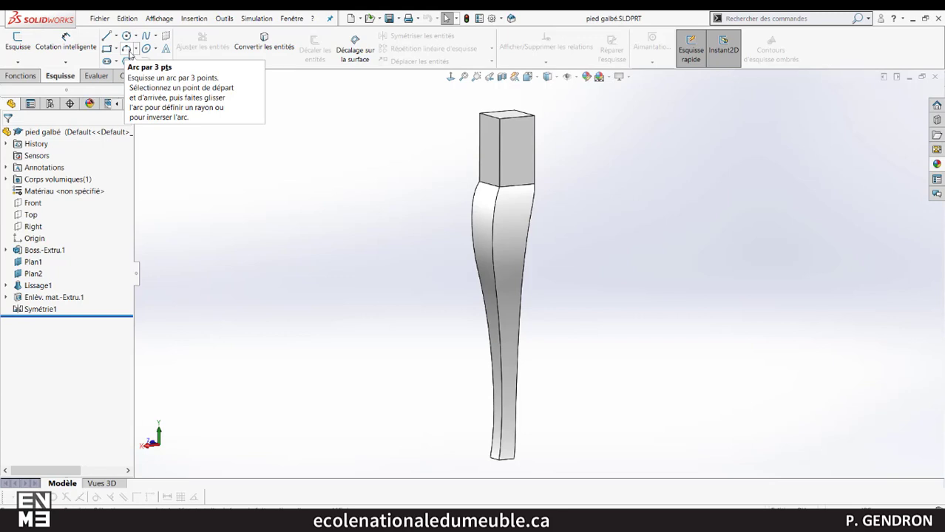
{"action": "left_click", "coordinate": [97, 76]}
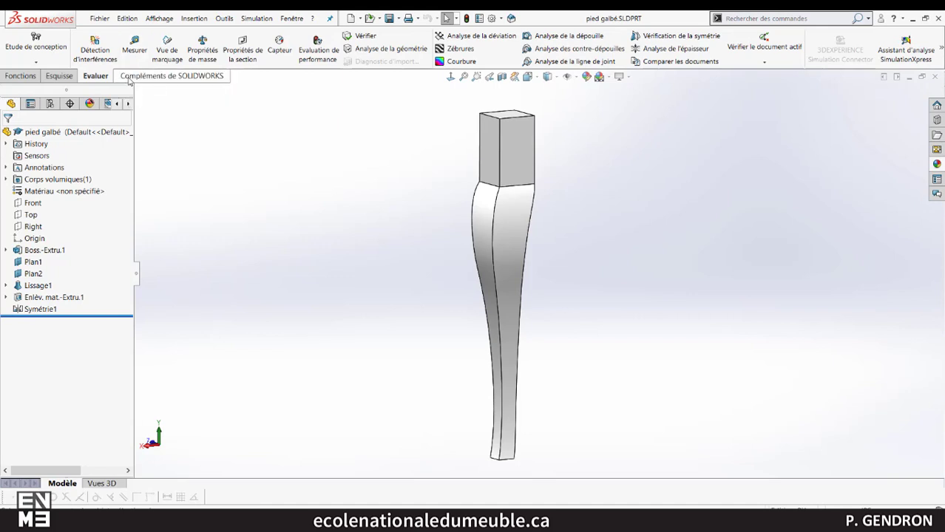
{"action": "left_click", "coordinate": [129, 76]}
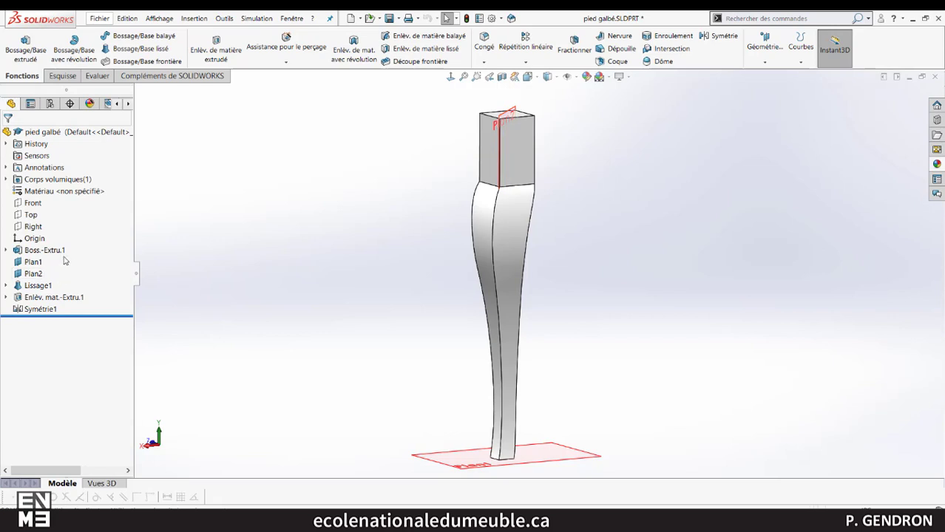
Step: Expand Boss.-Extru.1, show its sketch Esquisse1 on the leg and examine it from different angles
{"action": "left_click", "coordinate": [6, 250]}
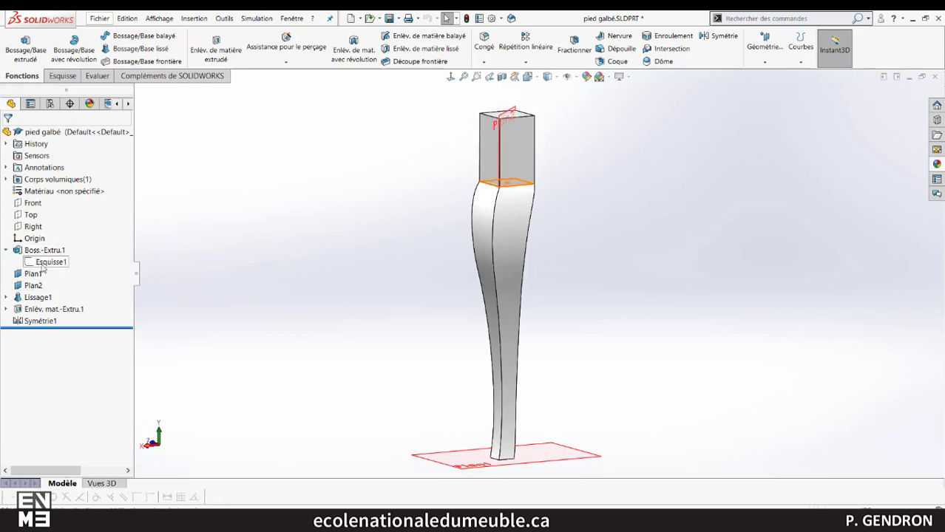
{"action": "left_click", "coordinate": [61, 75]}
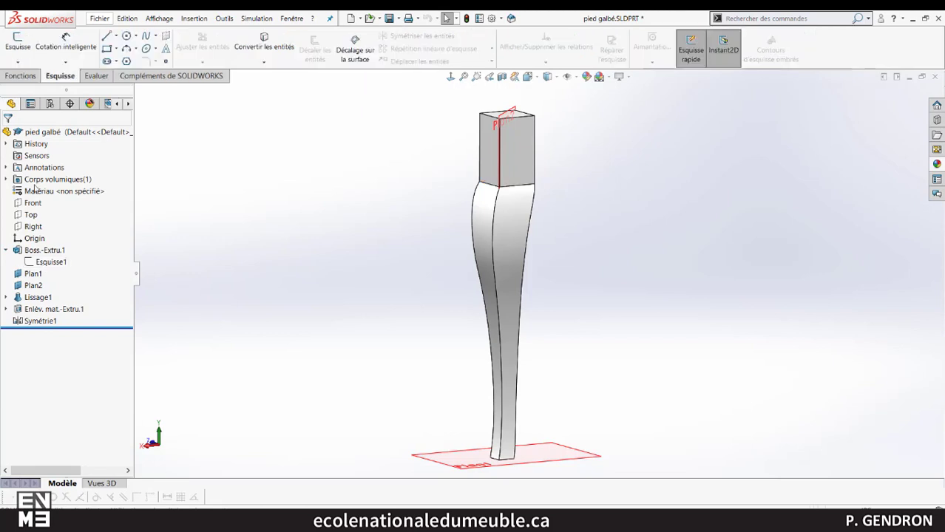
{"action": "left_click", "coordinate": [48, 262]}
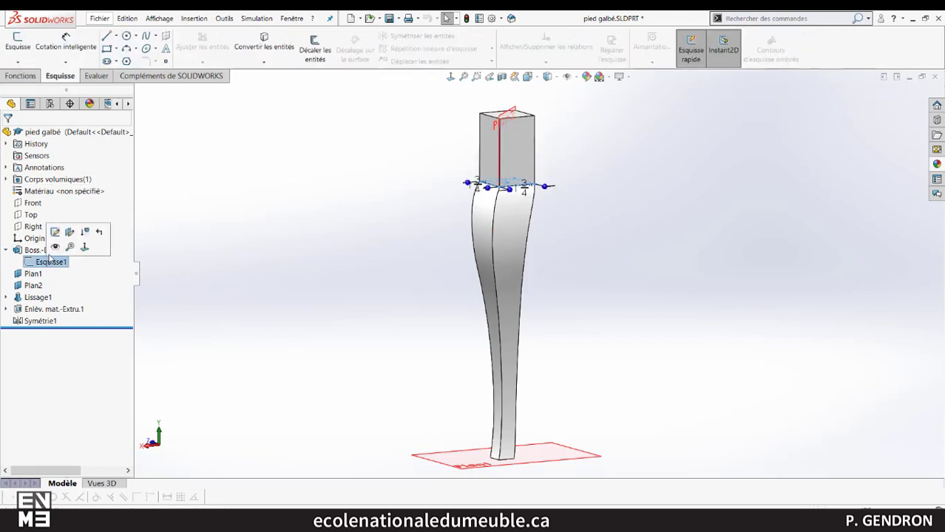
{"action": "left_click", "coordinate": [102, 266]}
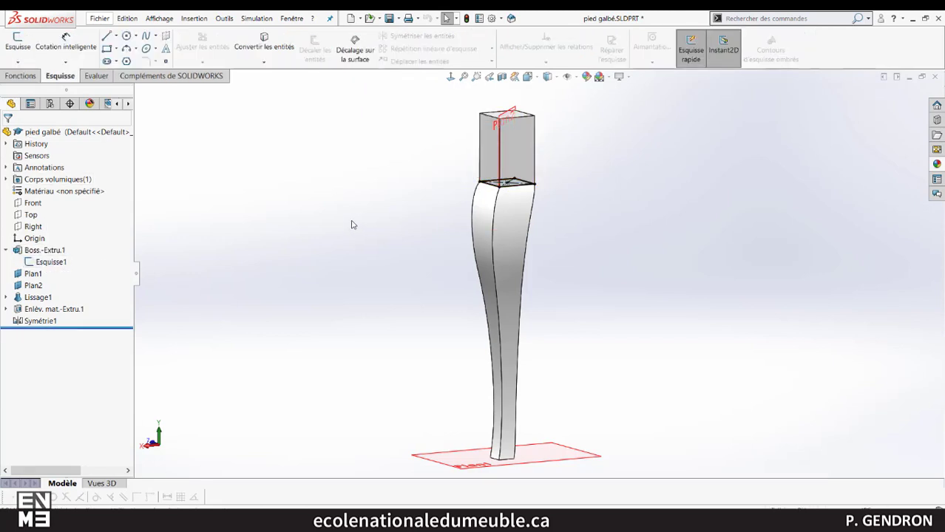
{"action": "mouse_move", "coordinate": [350, 228]}
{"action": "middle_mouse_down"}
{"action": "mouse_move", "coordinate": [344, 281]}
{"action": "mouse_move", "coordinate": [355, 326]}
{"action": "middle_mouse_up"}
{"action": "middle_click_drag", "start_coordinate": [722, 264], "coordinate": [702, 169]}
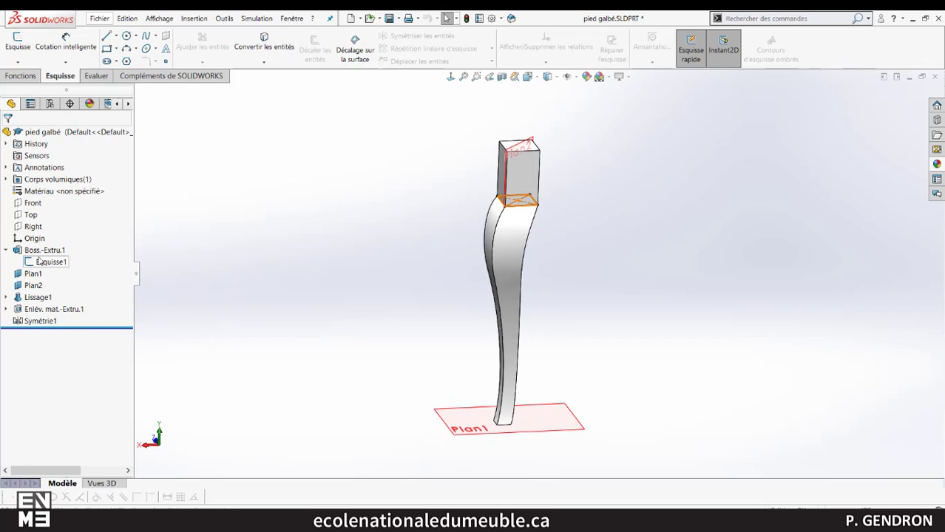
Step: Hide Esquisse1 again and collapse Boss.-Extru.1 in the feature tree
{"action": "left_click", "coordinate": [40, 262]}
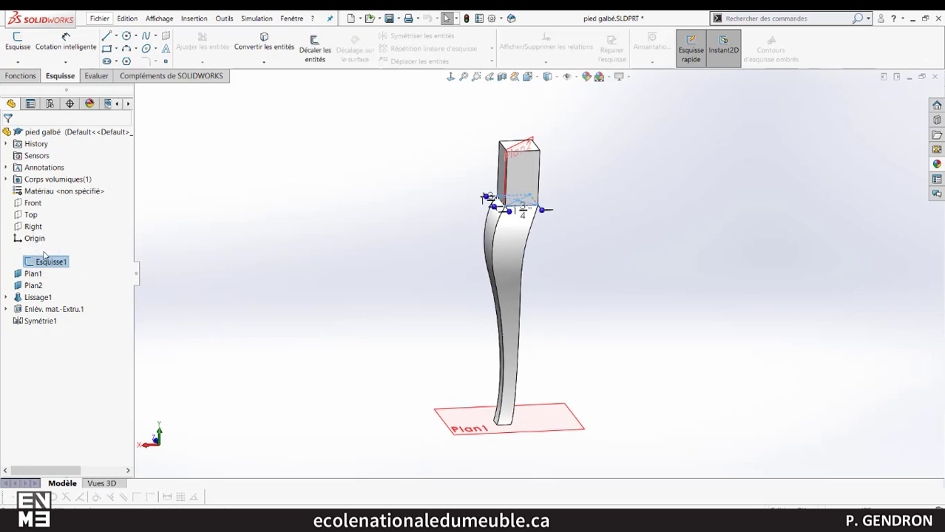
{"action": "left_click", "coordinate": [31, 250]}
{"action": "left_click", "coordinate": [6, 251]}
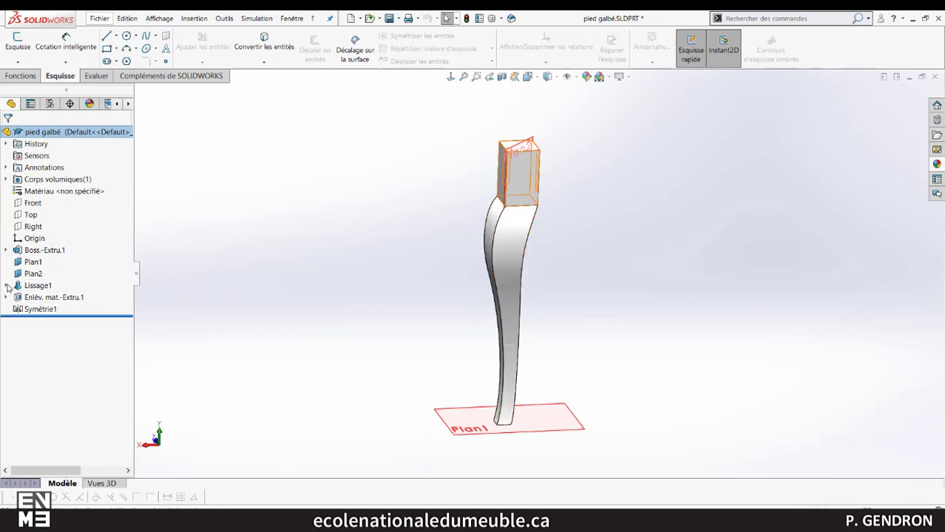
Step: Expand Lissage1 to list its sketches and orient the view normal to a side face of the leg's square block
{"action": "left_click", "coordinate": [7, 286]}
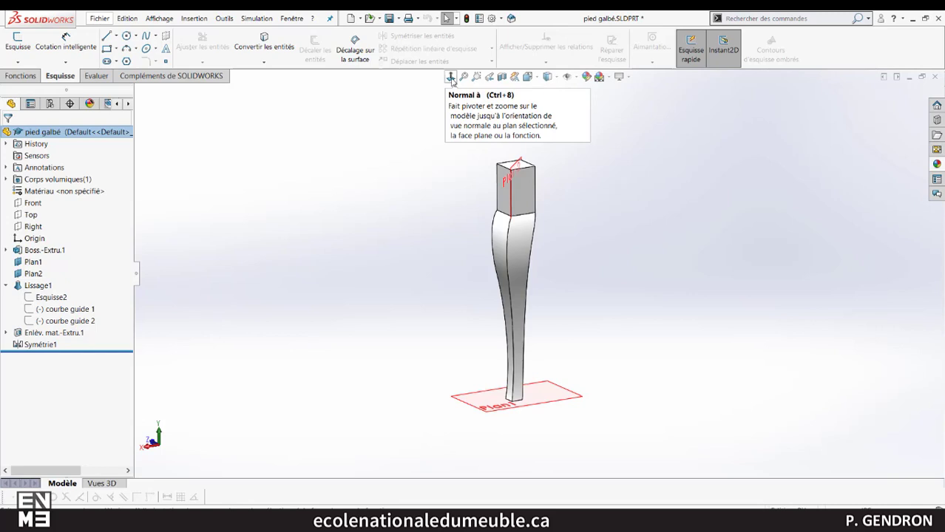
{"action": "left_click", "coordinate": [526, 201]}
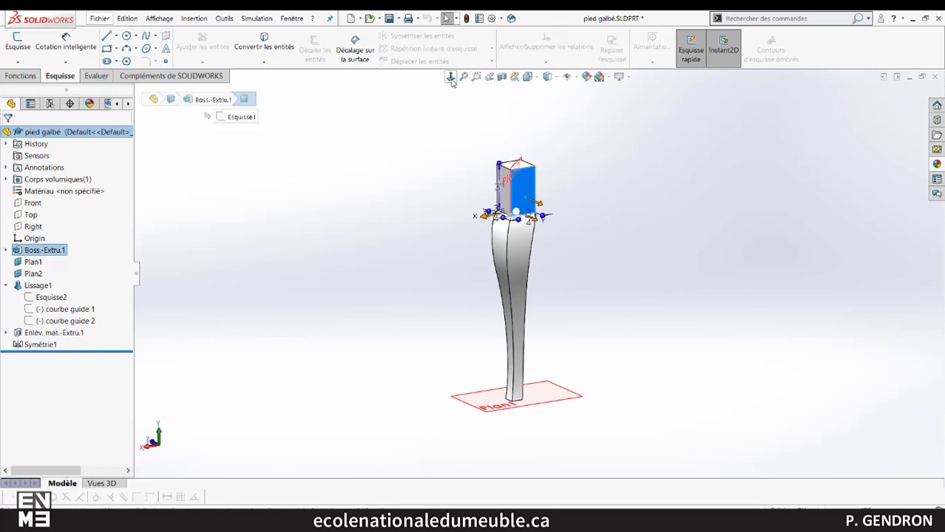
{"action": "left_click", "coordinate": [451, 78]}
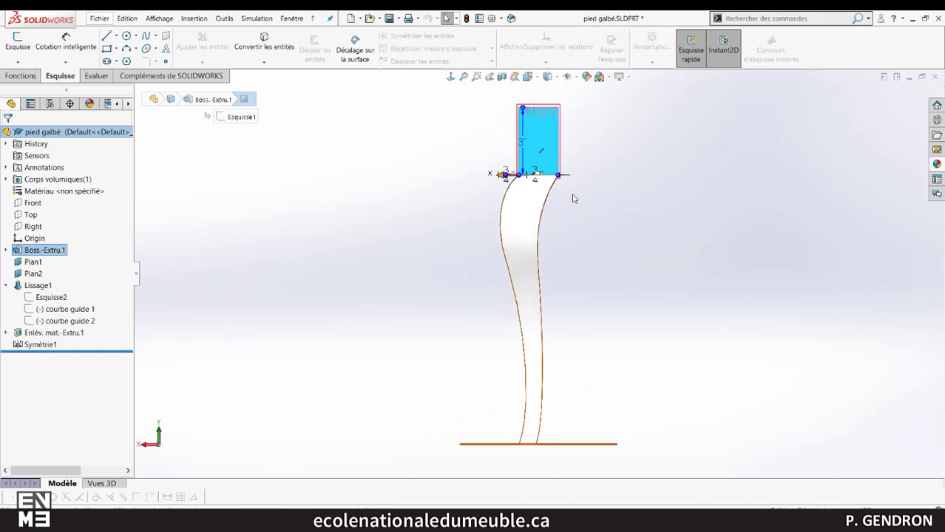
{"action": "left_click", "coordinate": [610, 161]}
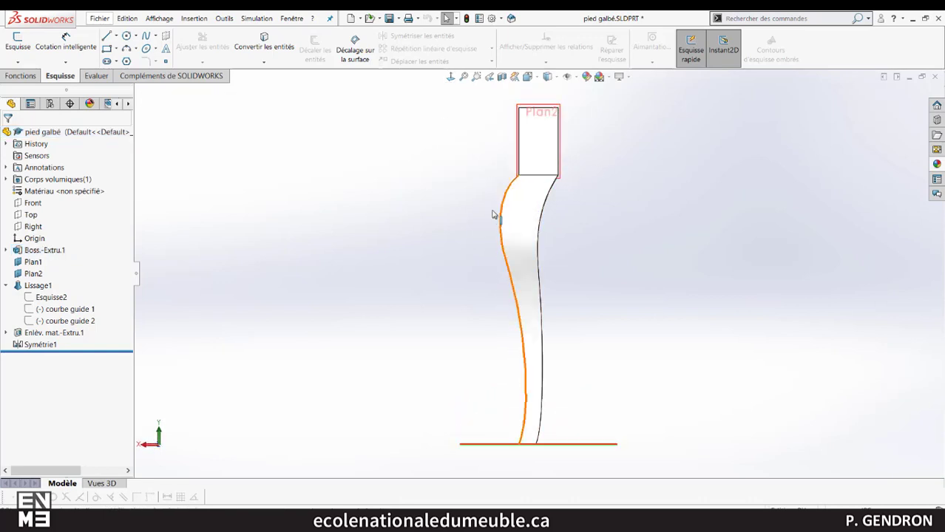
Step: Zoom in on the junction between the square block and the curved leg, and fit the whole leg back in view
{"action": "left_click", "coordinate": [476, 77]}
{"action": "left_click_drag", "start_coordinate": [600, 202], "coordinate": [442, 132]}
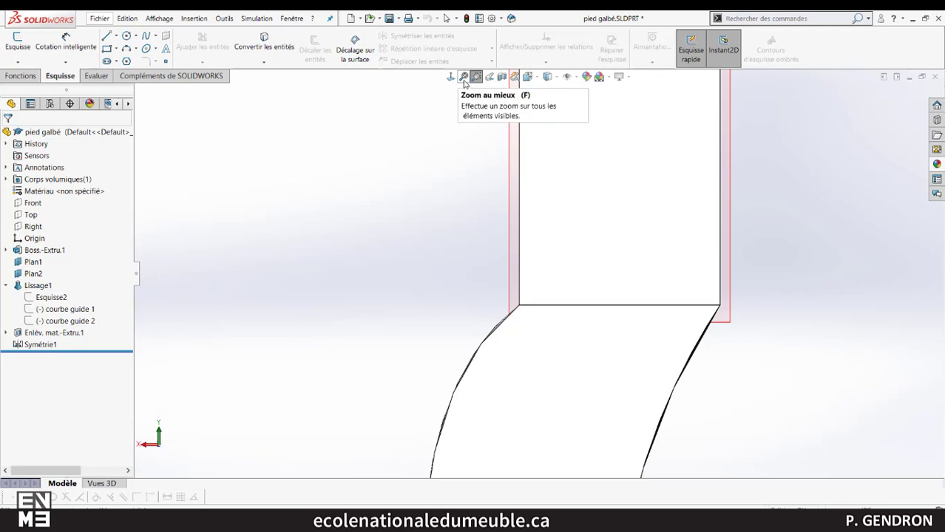
{"action": "left_click", "coordinate": [463, 79]}
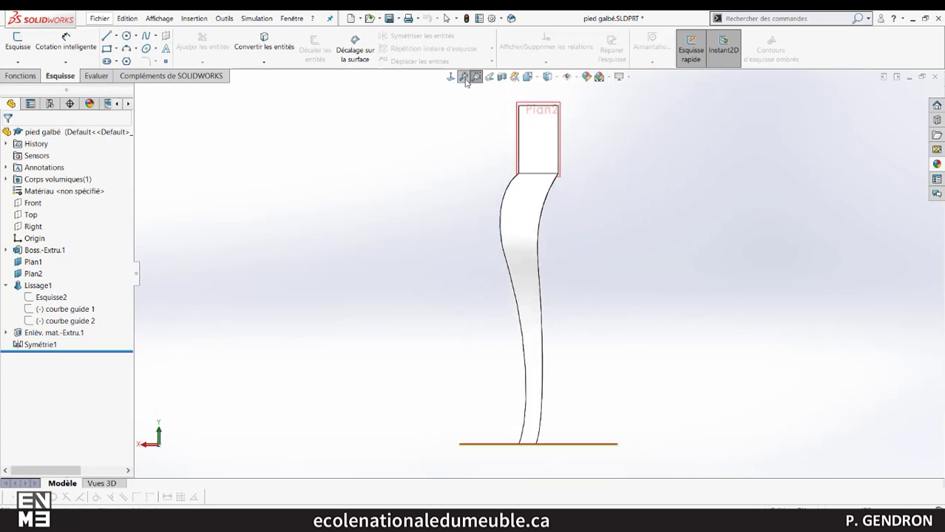
{"action": "left_click", "coordinate": [477, 77]}
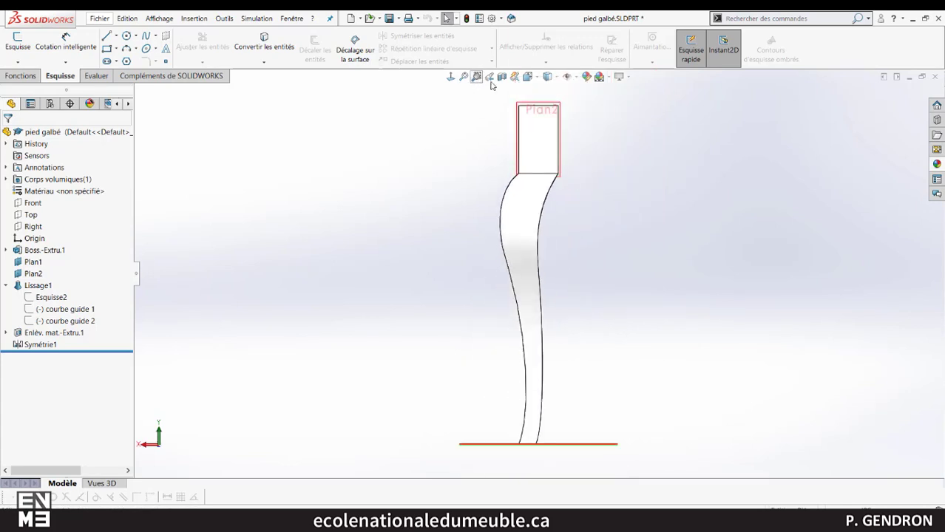
Step: Start a section view of the leg and preview the cuts on the Front, Top and Right planes
{"action": "left_click", "coordinate": [502, 78]}
{"action": "mouse_move", "coordinate": [458, 249]}
{"action": "middle_mouse_down"}
{"action": "mouse_move", "coordinate": [464, 267]}
{"action": "mouse_move", "coordinate": [465, 259]}
{"action": "middle_mouse_up"}
{"action": "scroll", "coordinate": [570, 209], "scroll_direction": "up", "scroll_amount": 2}
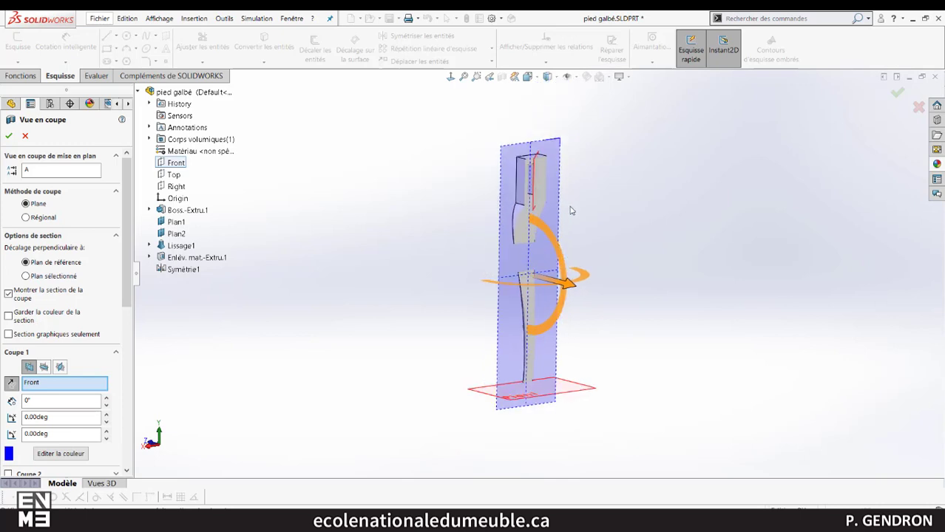
{"action": "left_click", "coordinate": [43, 368]}
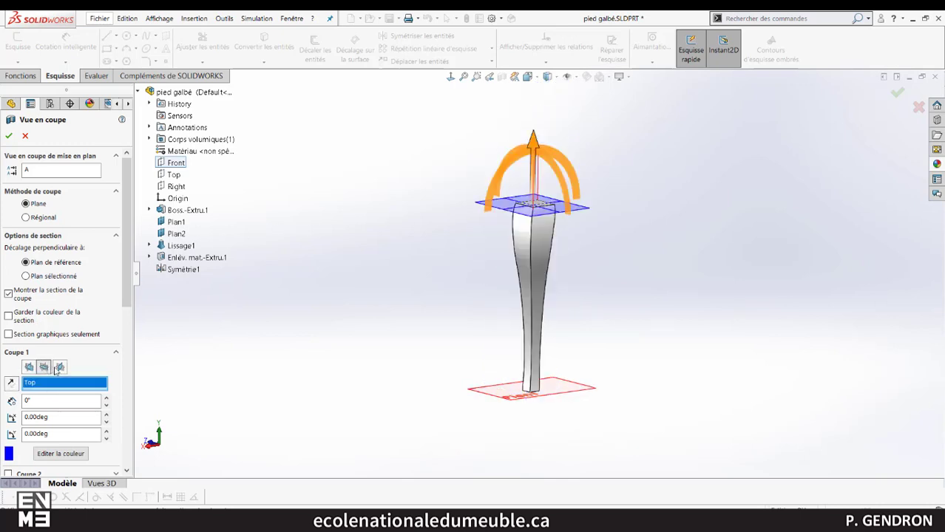
{"action": "left_click", "coordinate": [61, 368]}
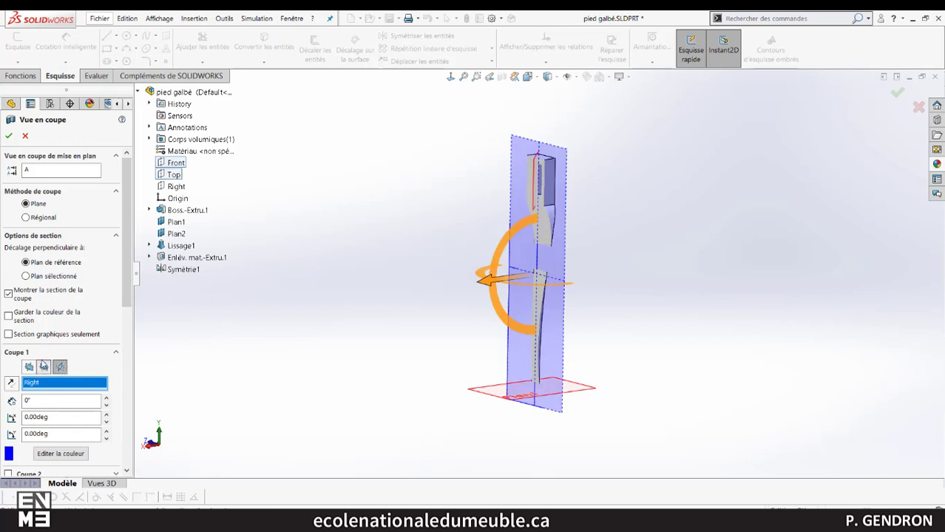
Step: Section the leg's square block on the Top plane offset about 2 35/64", inspect the cut, and turn the section view off
{"action": "left_click", "coordinate": [44, 368]}
{"action": "middle_click_drag", "start_coordinate": [598, 162], "coordinate": [591, 189]}
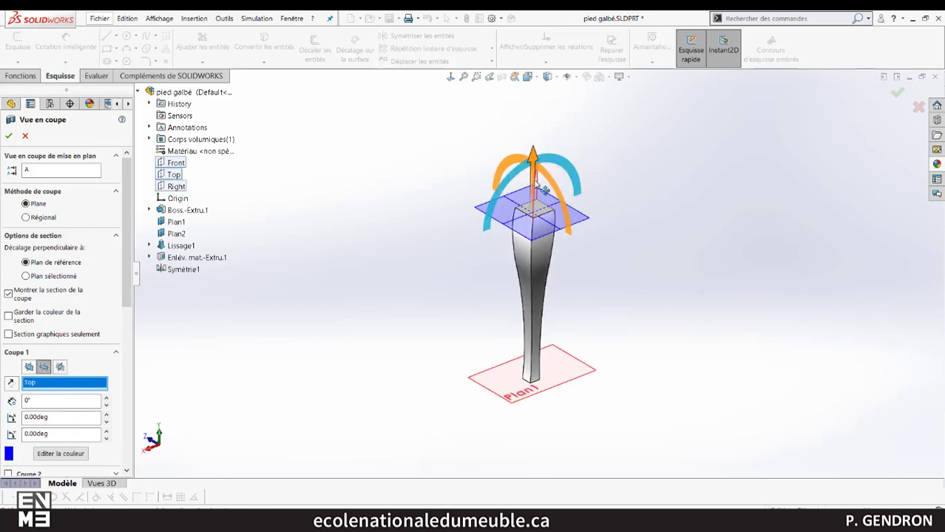
{"action": "left_click_drag", "start_coordinate": [536, 161], "coordinate": [536, 135]}
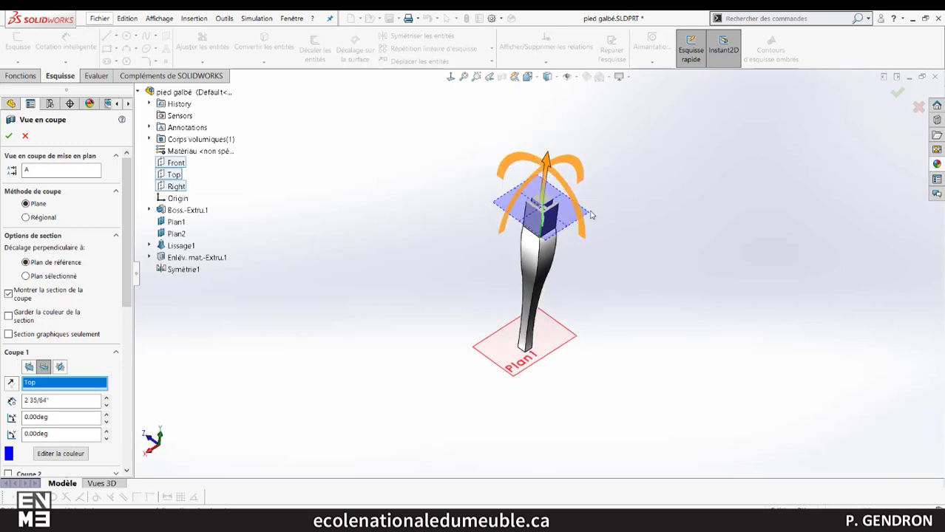
{"action": "scroll", "coordinate": [525, 166], "scroll_direction": "down", "scroll_amount": 6}
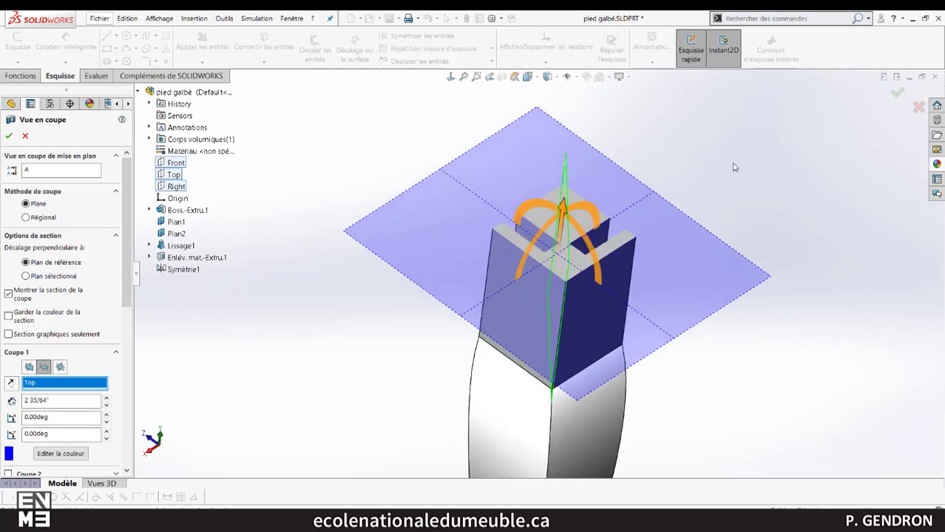
{"action": "left_click", "coordinate": [896, 93]}
{"action": "middle_click_drag", "start_coordinate": [671, 238], "coordinate": [663, 207]}
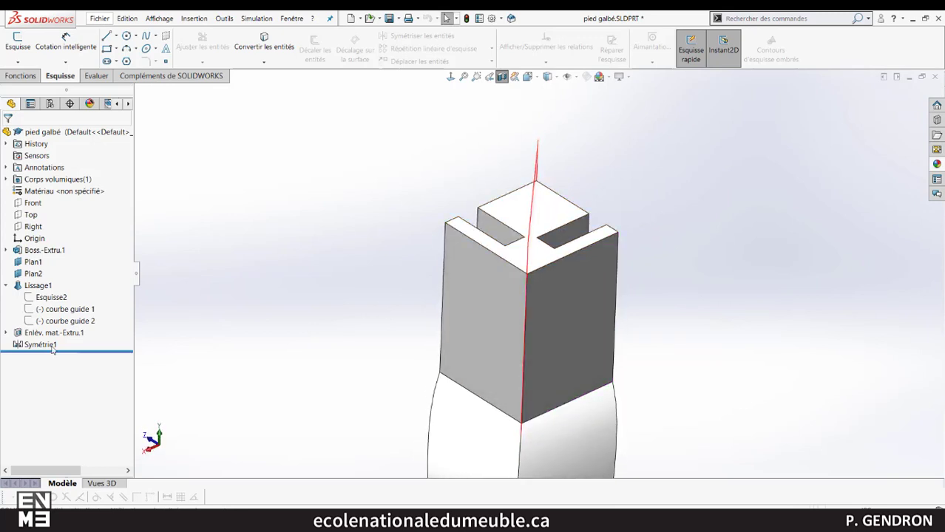
{"action": "left_click", "coordinate": [502, 78]}
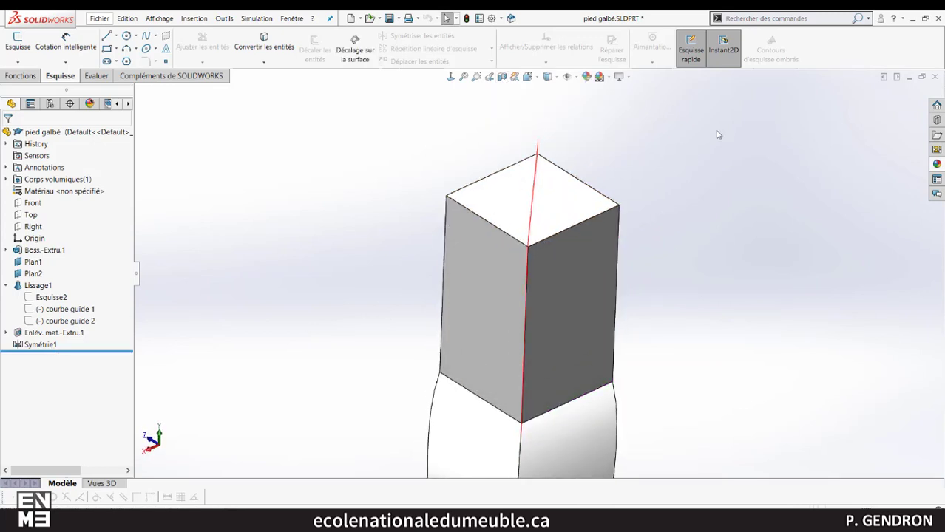
Step: Preview the standard orientations around the leg with the view selector cube, and orient the model to the Trimetric view
{"action": "left_click", "coordinate": [538, 78]}
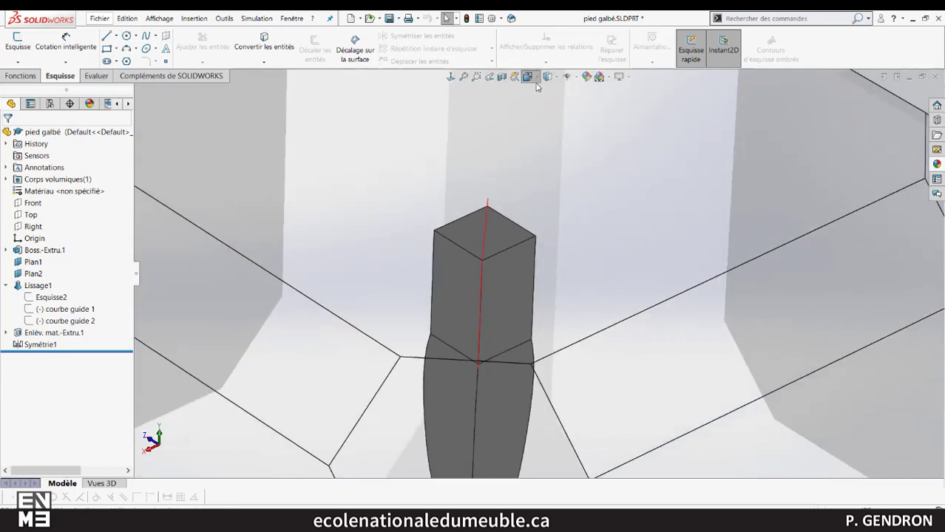
{"action": "mouse_move", "coordinate": [390, 349]}
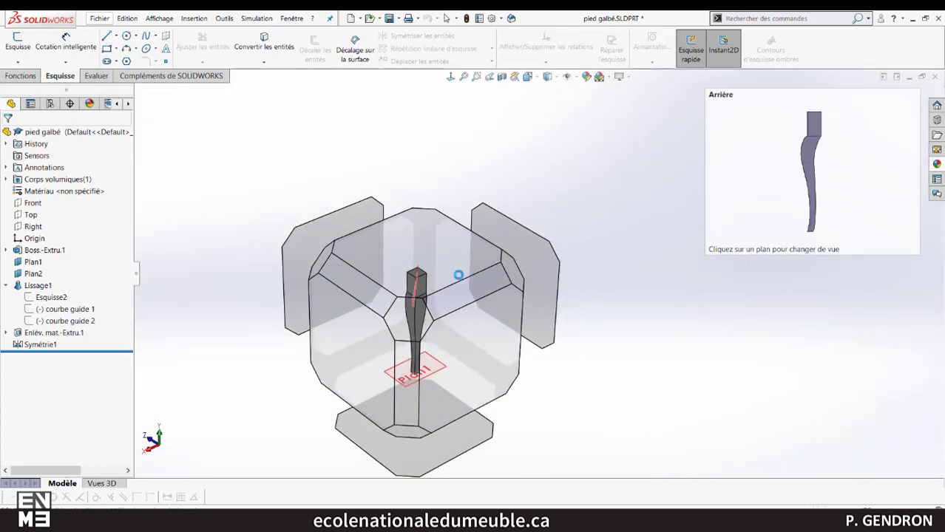
{"action": "left_click", "coordinate": [537, 79]}
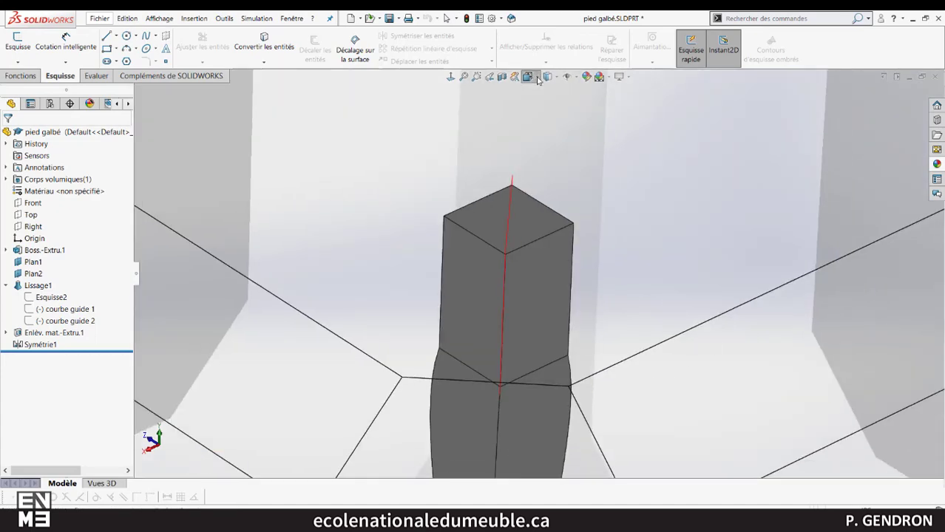
{"action": "left_click", "coordinate": [547, 79]}
{"action": "left_click", "coordinate": [531, 78]}
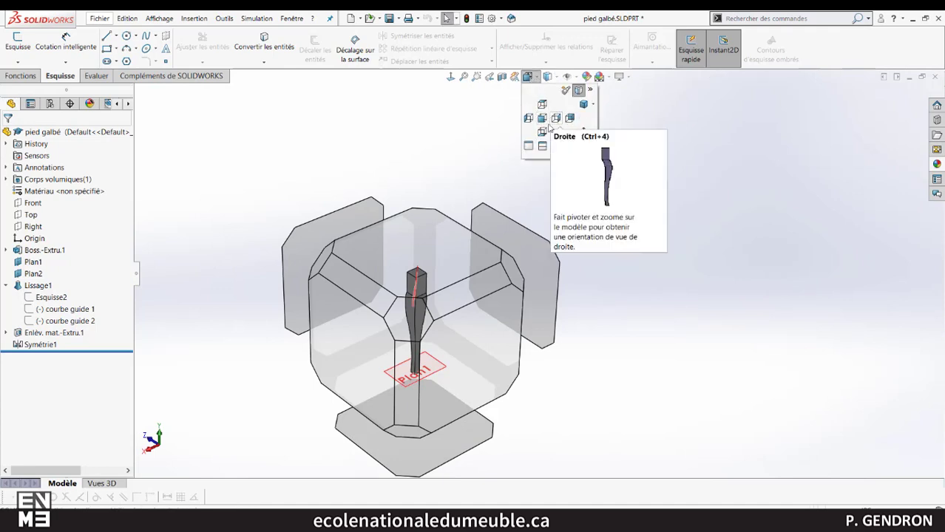
{"action": "left_click", "coordinate": [592, 105]}
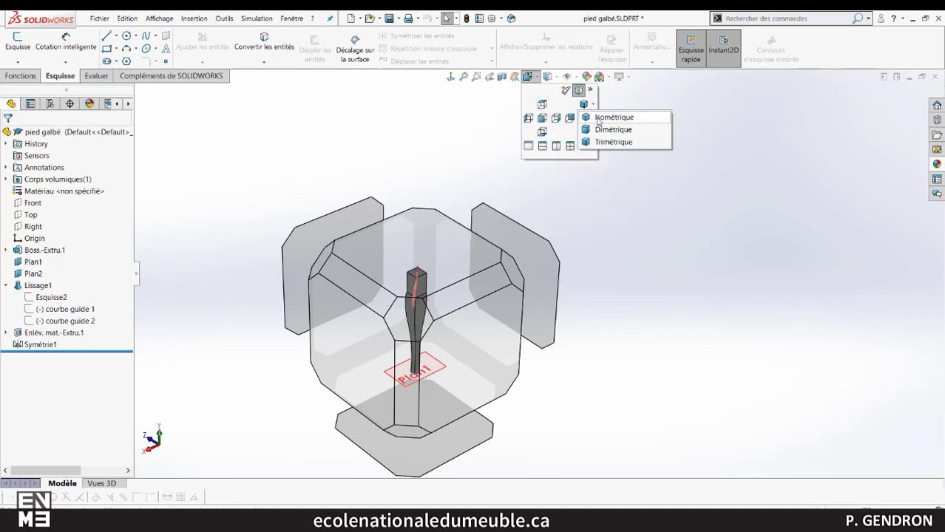
{"action": "left_click", "coordinate": [604, 141]}
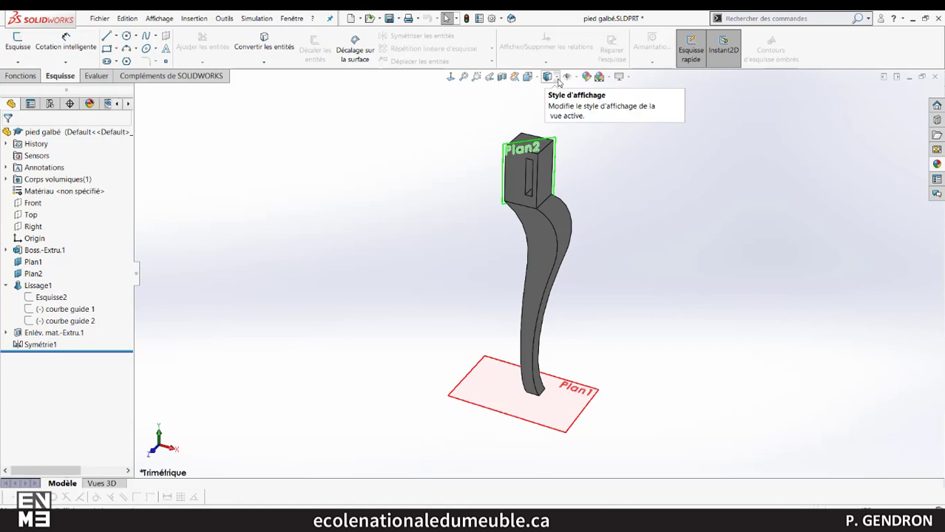
Step: Compare the leg in shaded, hidden lines removed and hidden lines visible styles, and return to shaded with edges
{"action": "middle_click_drag", "start_coordinate": [576, 148], "coordinate": [712, 332]}
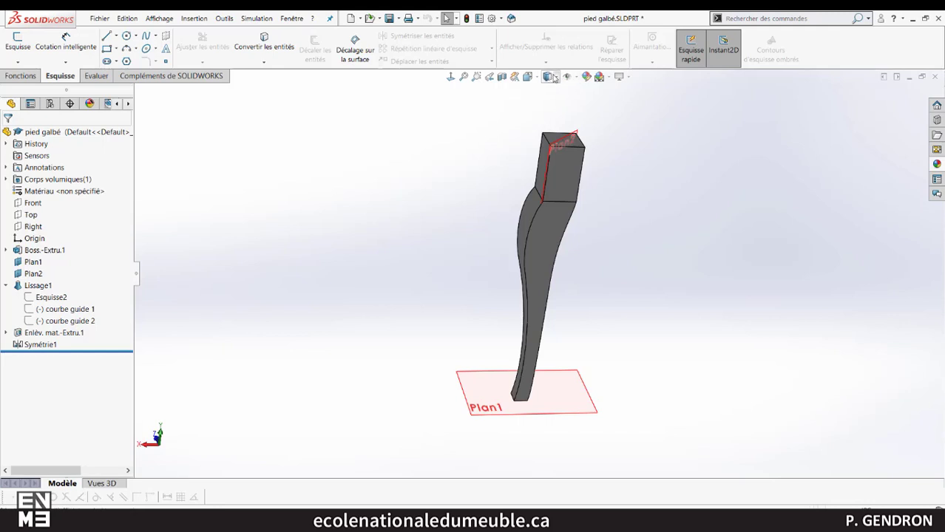
{"action": "left_click", "coordinate": [558, 78]}
{"action": "left_click", "coordinate": [547, 106]}
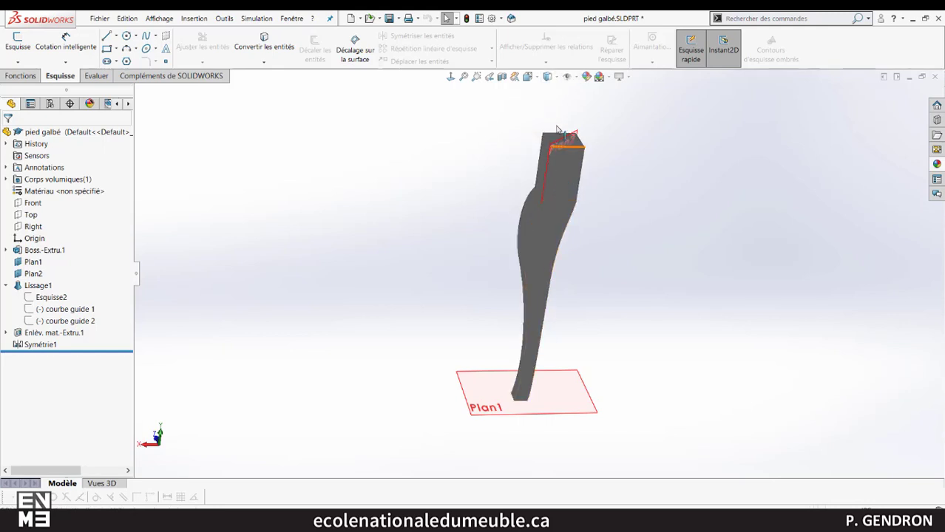
{"action": "left_click", "coordinate": [556, 76]}
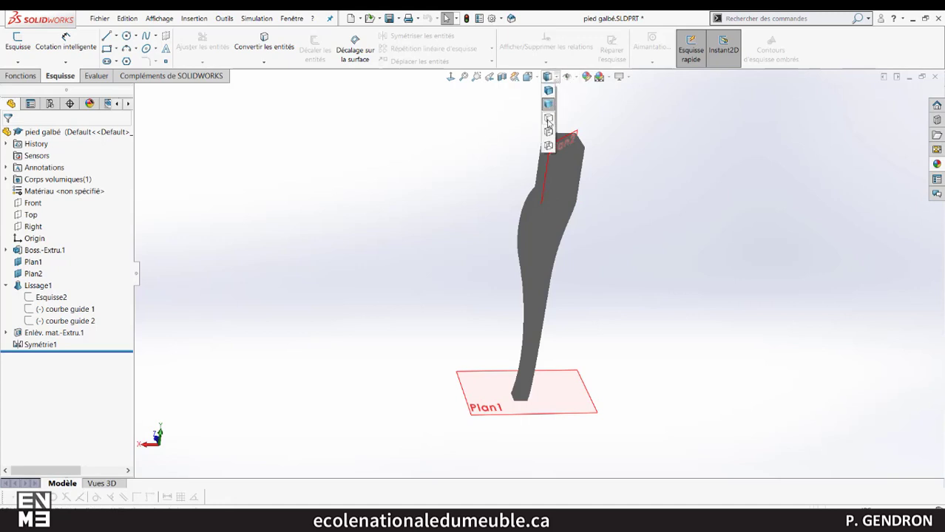
{"action": "left_click", "coordinate": [548, 124]}
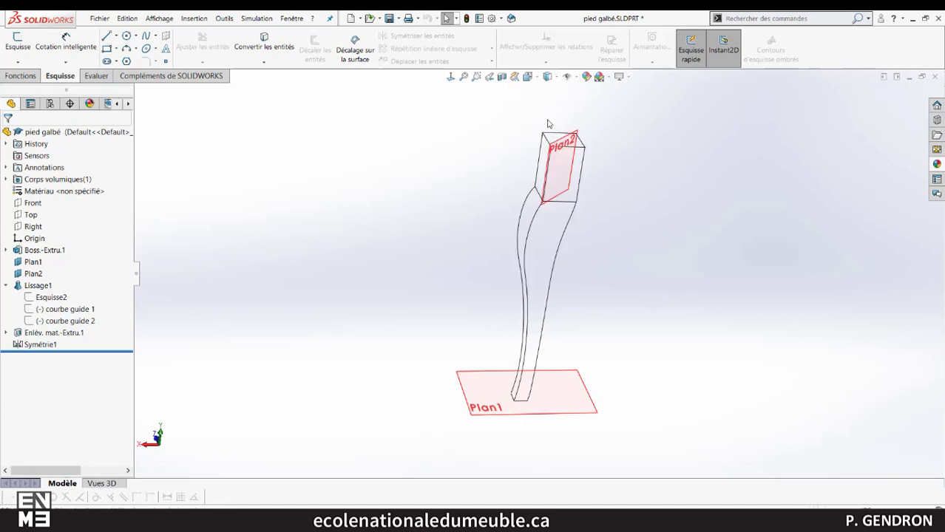
{"action": "left_click", "coordinate": [548, 77]}
{"action": "left_click", "coordinate": [551, 136]}
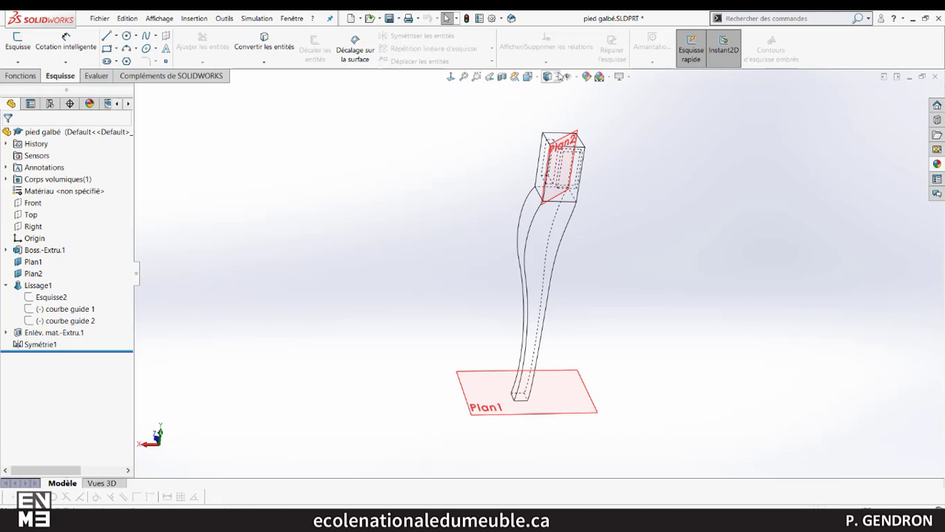
{"action": "left_click", "coordinate": [558, 77]}
{"action": "left_click", "coordinate": [549, 93]}
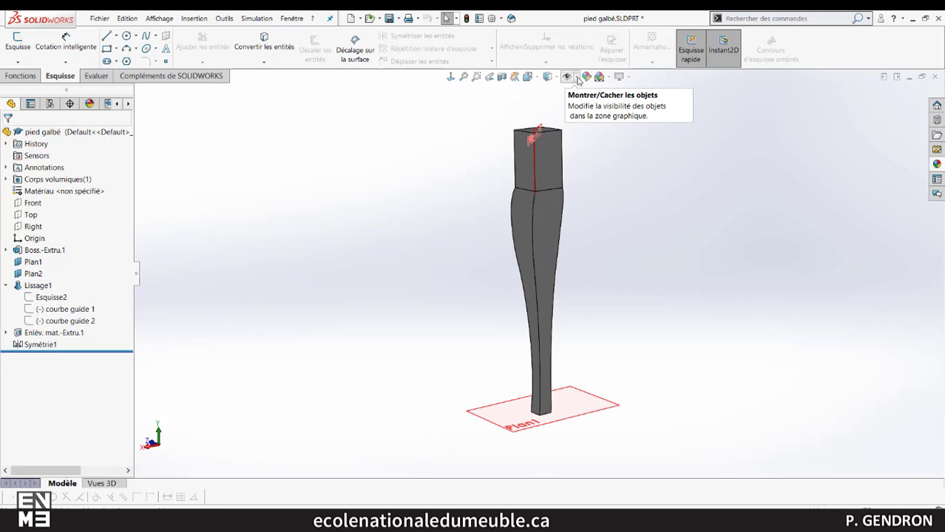
Step: Hide all reference planes around the leg in the graphics area
{"action": "middle_click_drag", "start_coordinate": [587, 167], "coordinate": [570, 122]}
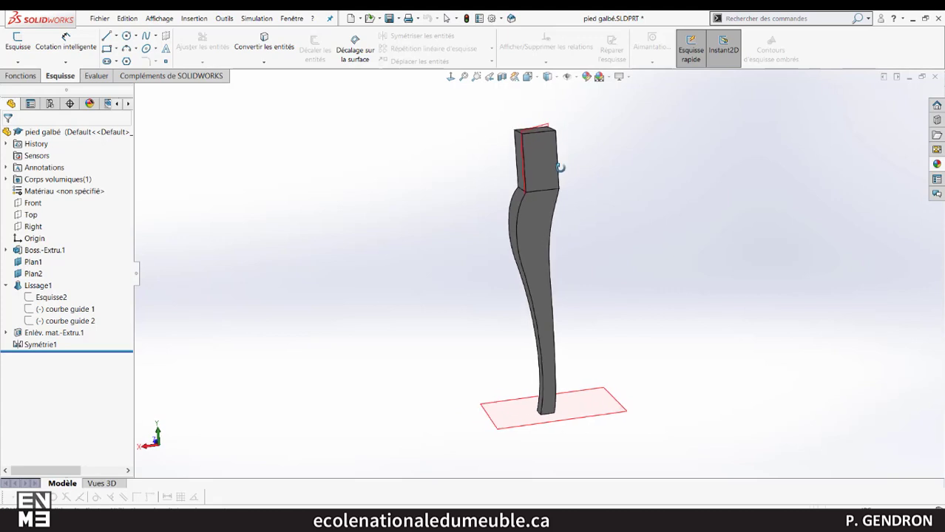
{"action": "left_click", "coordinate": [576, 77]}
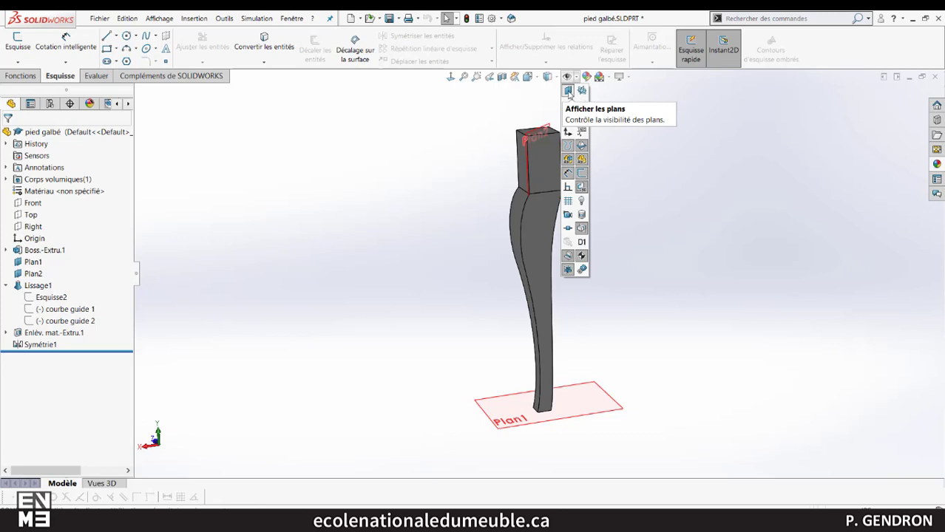
{"action": "left_click", "coordinate": [568, 91]}
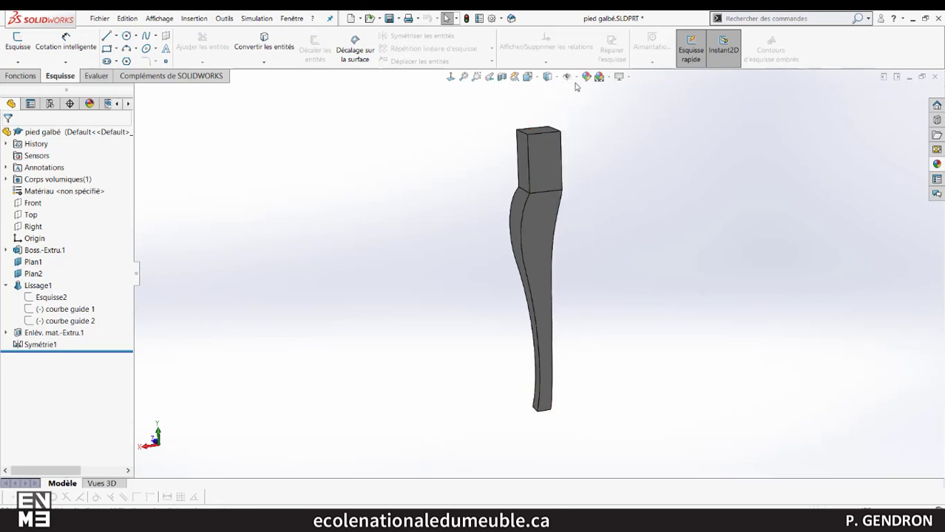
{"action": "left_click", "coordinate": [576, 80]}
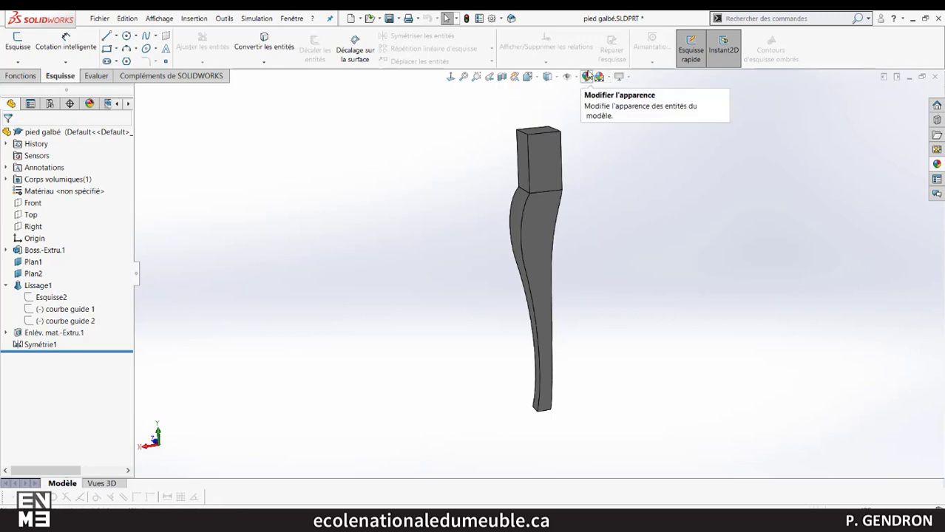
Step: Turn on RealView graphics, shadows in shaded mode and ambient occlusion, and inspect their effect on the leg
{"action": "left_click", "coordinate": [628, 77]}
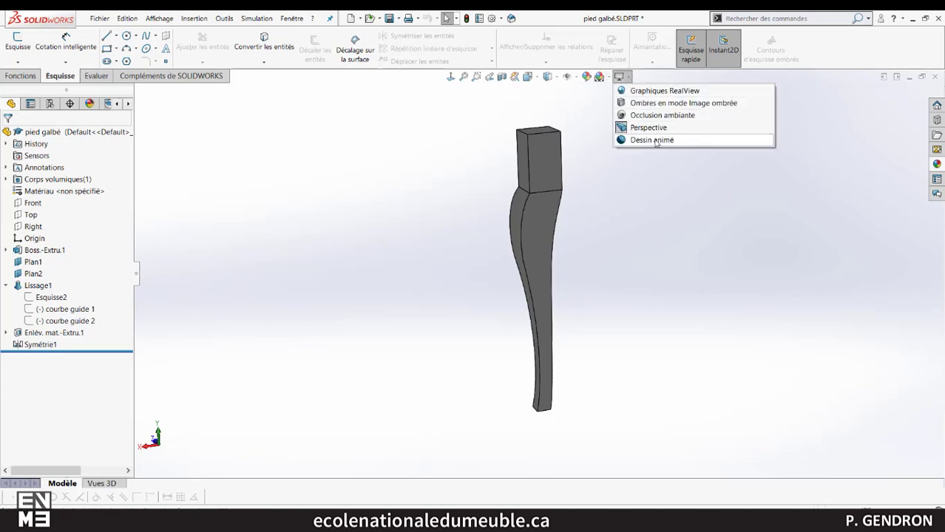
{"action": "left_click", "coordinate": [656, 104]}
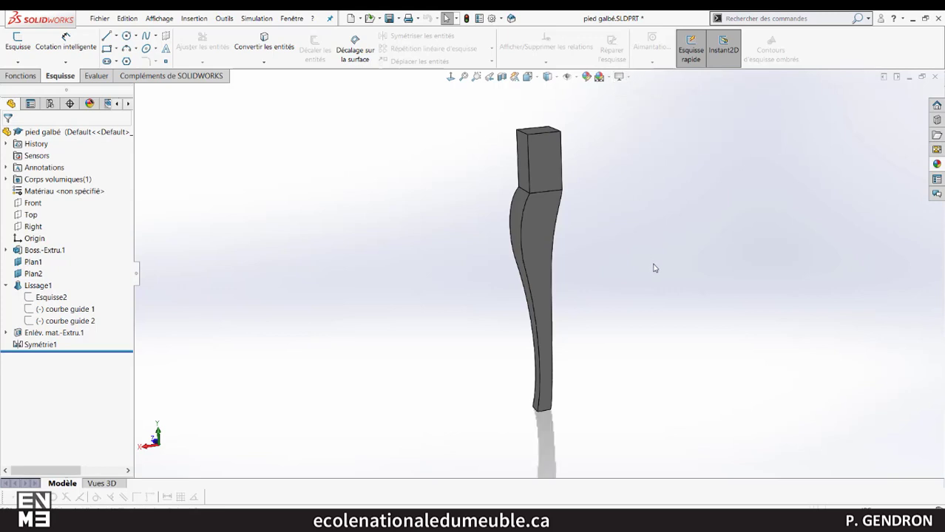
{"action": "mouse_move", "coordinate": [653, 268]}
{"action": "middle_mouse_down"}
{"action": "mouse_move", "coordinate": [649, 255]}
{"action": "mouse_move", "coordinate": [661, 269]}
{"action": "middle_mouse_up"}
{"action": "scroll", "coordinate": [607, 388], "scroll_direction": "up", "scroll_amount": 3}
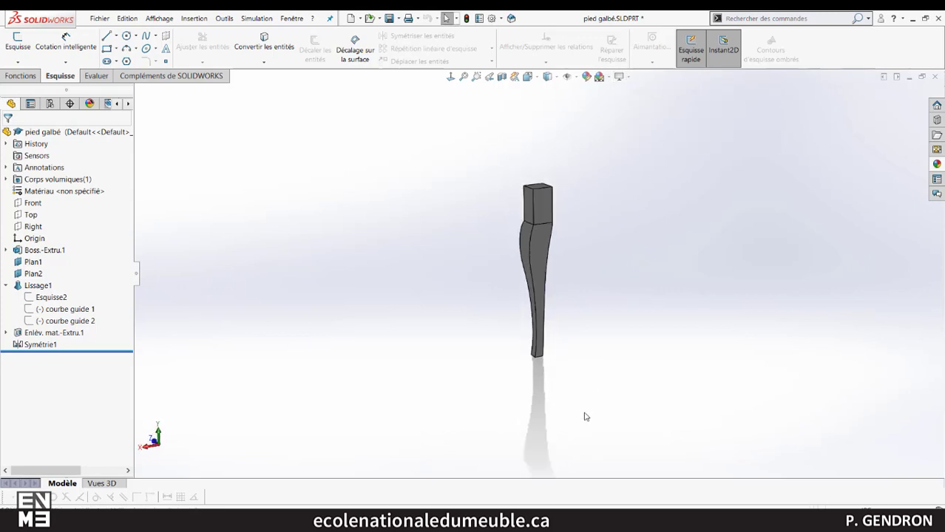
{"action": "scroll", "coordinate": [585, 416], "scroll_direction": "up", "scroll_amount": 2}
{"action": "left_click", "coordinate": [619, 76]}
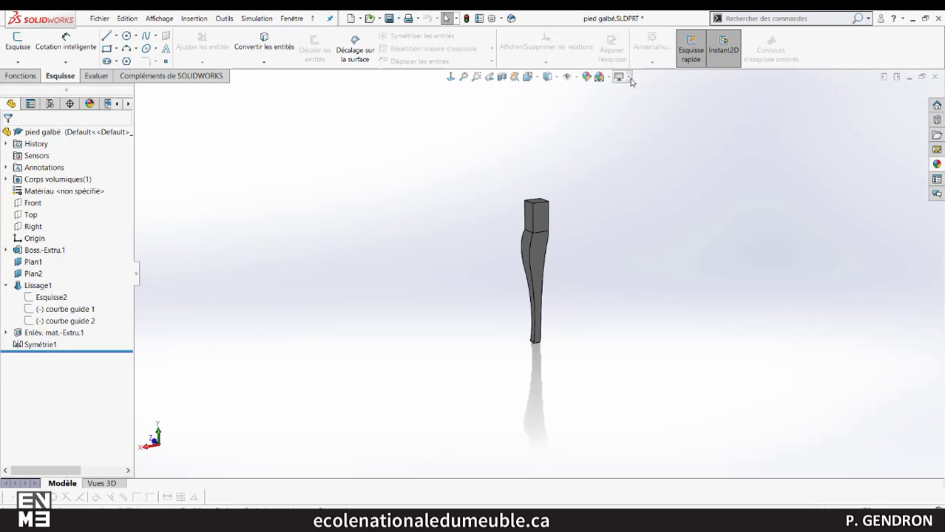
{"action": "left_click", "coordinate": [619, 77]}
{"action": "left_click", "coordinate": [637, 114]}
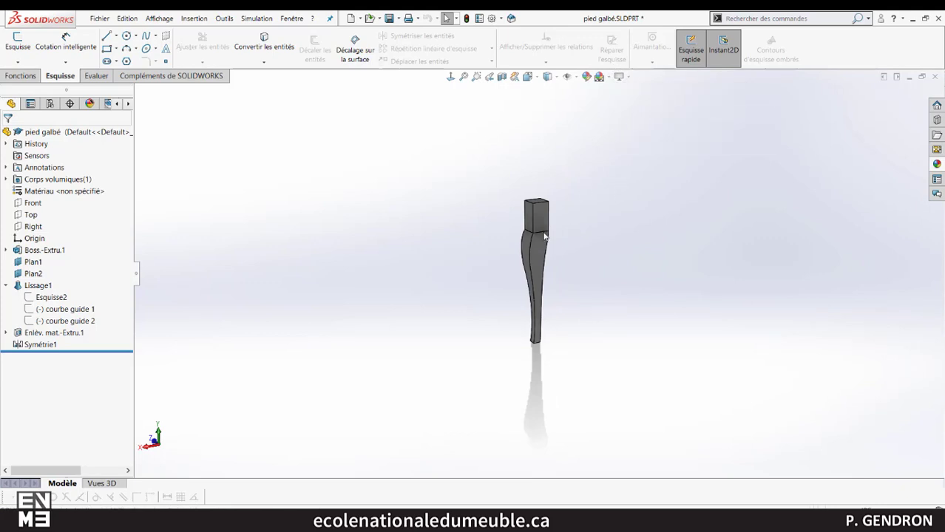
{"action": "scroll", "coordinate": [545, 235], "scroll_direction": "down", "scroll_amount": 5}
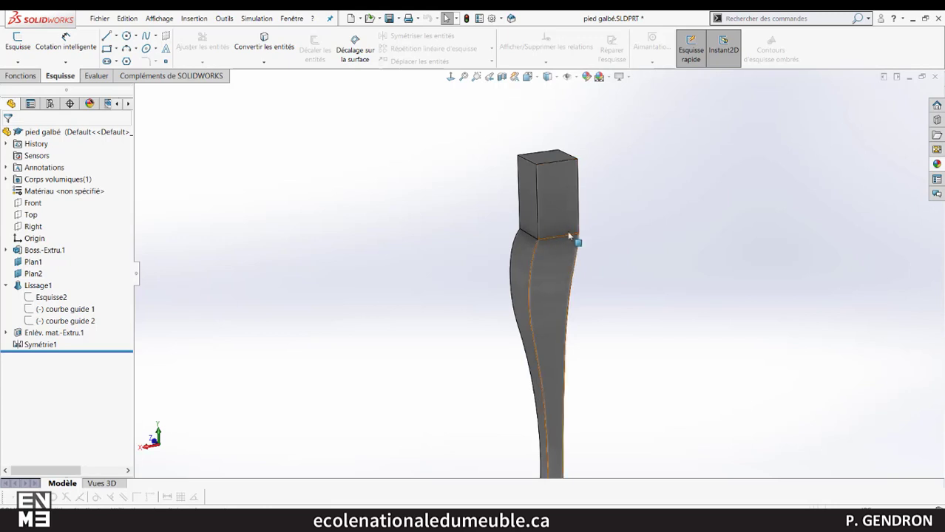
Step: Switch the perspective display off and back on to compare how the leg is shown
{"action": "left_click", "coordinate": [619, 76]}
{"action": "left_click", "coordinate": [641, 128]}
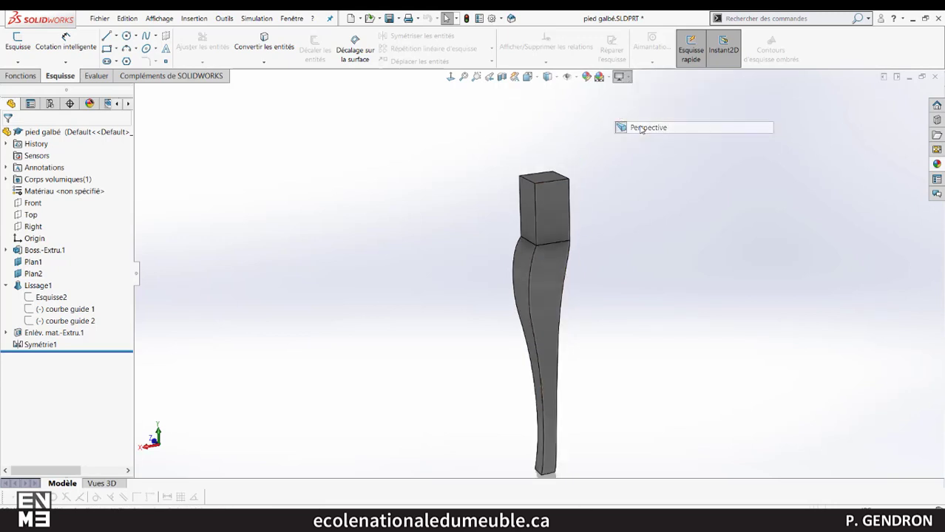
{"action": "left_click", "coordinate": [619, 77]}
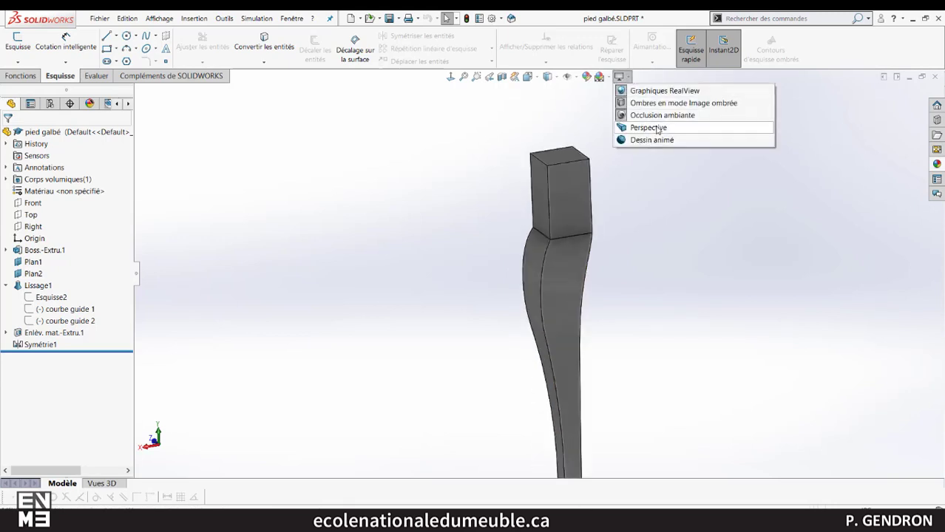
{"action": "left_click", "coordinate": [656, 128]}
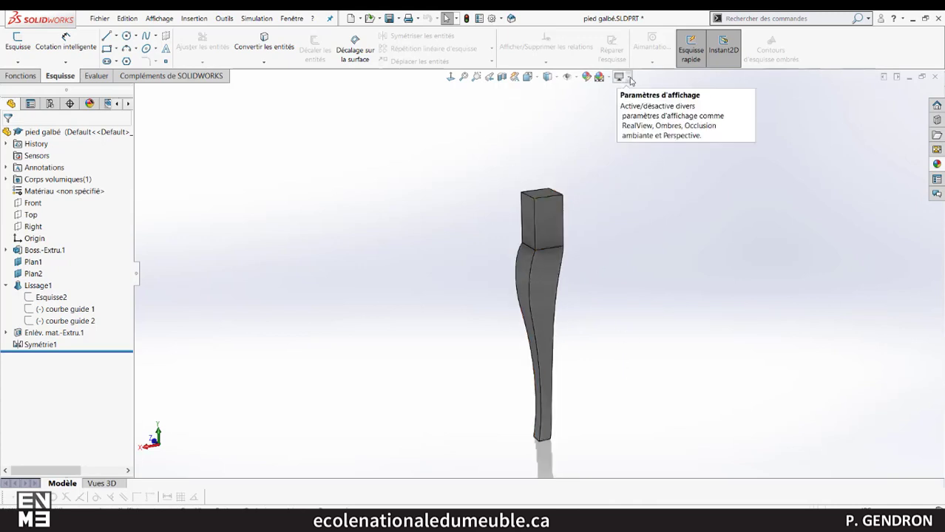
Step: Turn off perspective, RealView graphics, shadows in shaded mode and ambient occlusion for the leg's display
{"action": "left_click", "coordinate": [630, 78]}
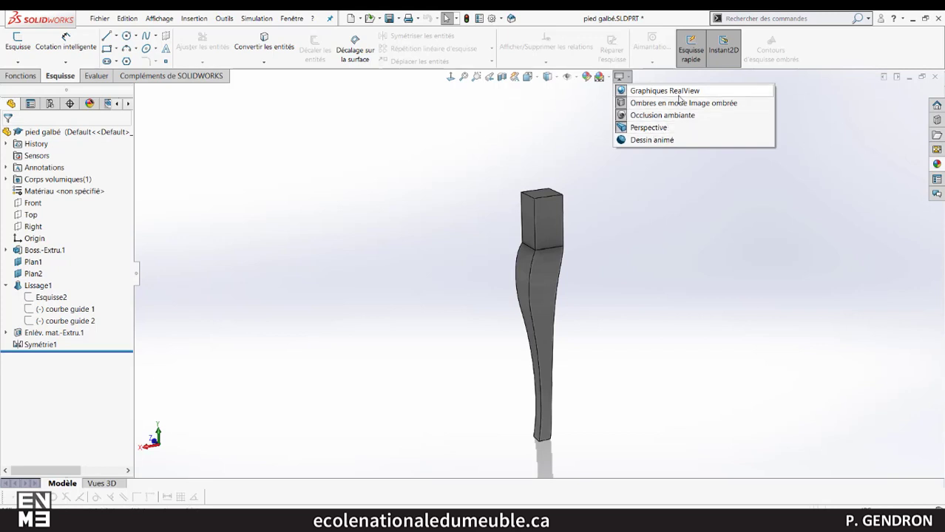
{"action": "left_click", "coordinate": [649, 127]}
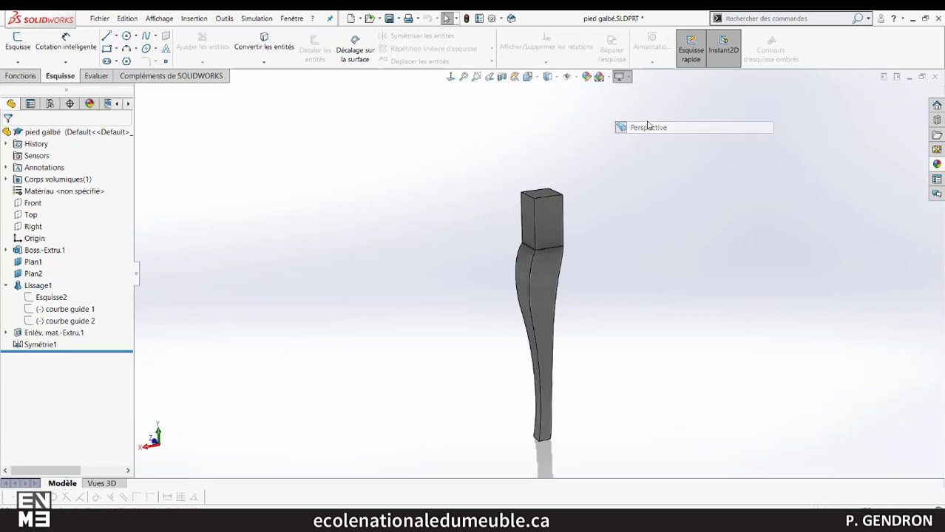
{"action": "left_click", "coordinate": [628, 77]}
{"action": "left_click", "coordinate": [632, 92]}
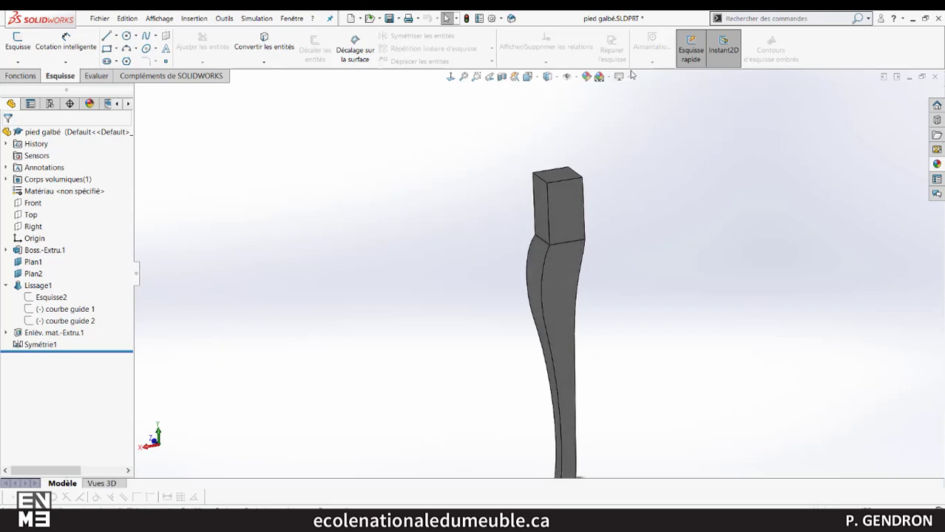
{"action": "left_click", "coordinate": [627, 77]}
{"action": "left_click", "coordinate": [635, 103]}
{"action": "left_click", "coordinate": [627, 77]}
{"action": "left_click", "coordinate": [634, 115]}
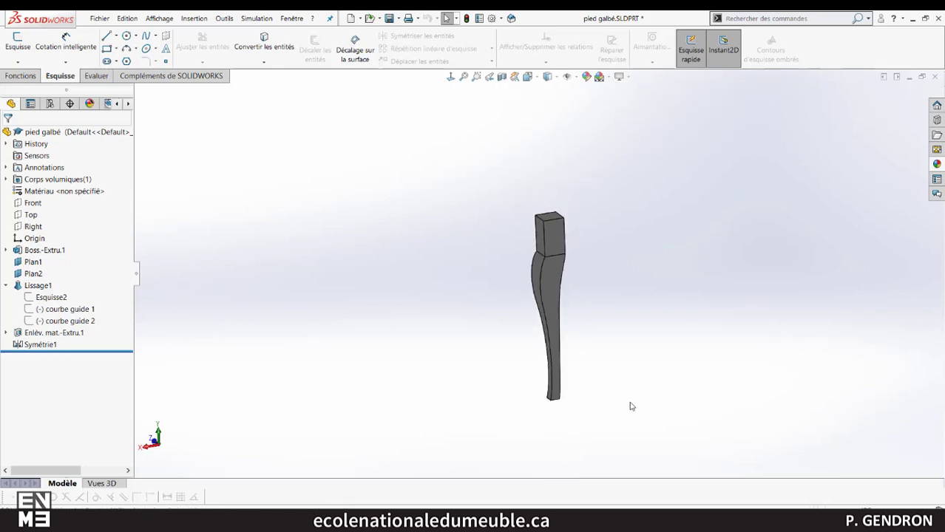
Step: Bring up the view orientation gesture wheel and orient the leg to the Left view
{"action": "middle_click_drag", "start_coordinate": [628, 400], "coordinate": [617, 366]}
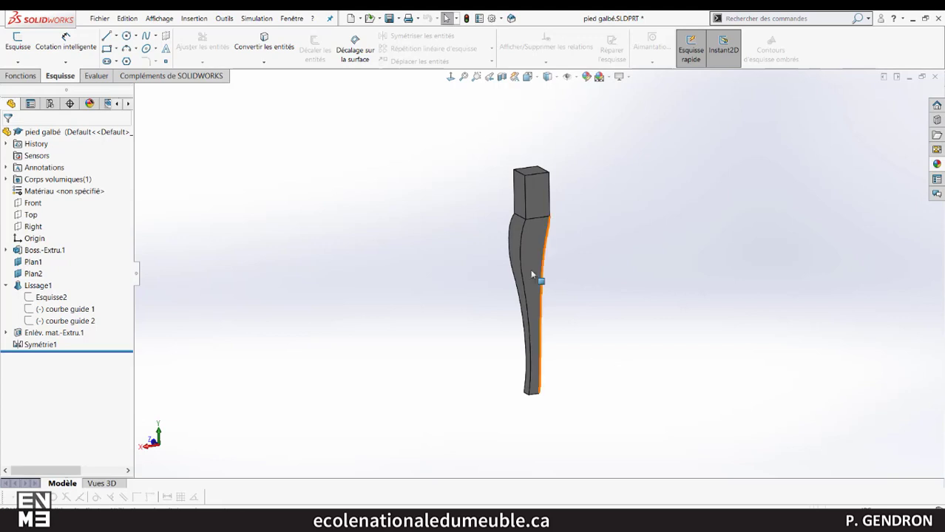
{"action": "scroll", "coordinate": [546, 289], "scroll_direction": "down", "scroll_amount": 2}
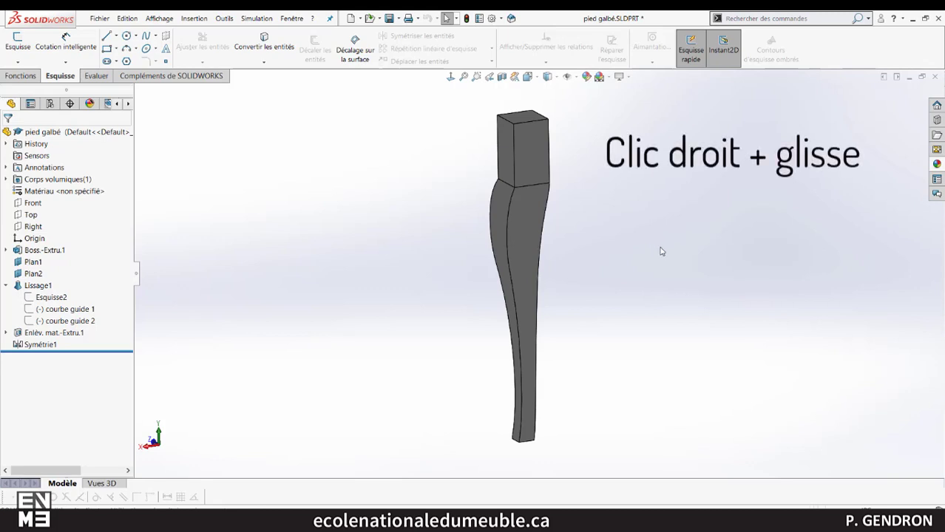
{"action": "right_click_drag", "start_coordinate": [661, 249], "coordinate": [671, 250]}
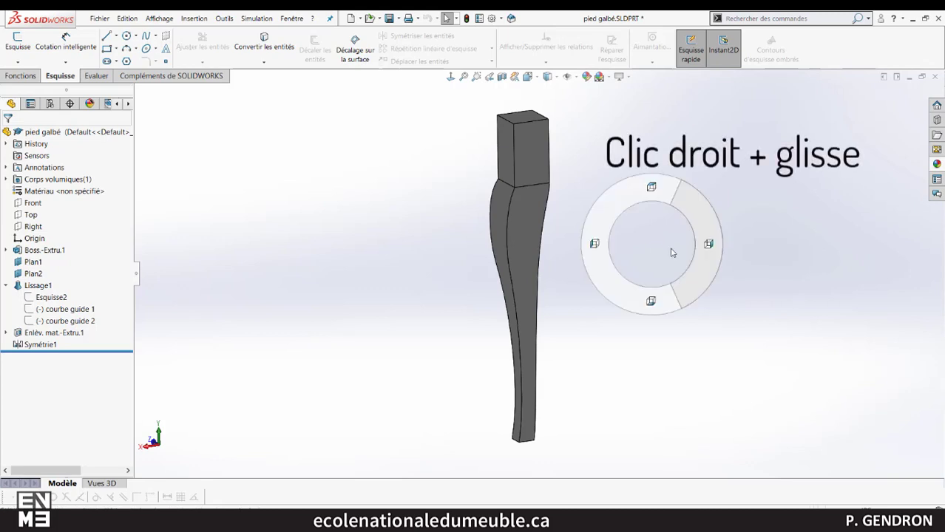
{"action": "right_click_drag", "start_coordinate": [695, 245], "coordinate": [704, 253]}
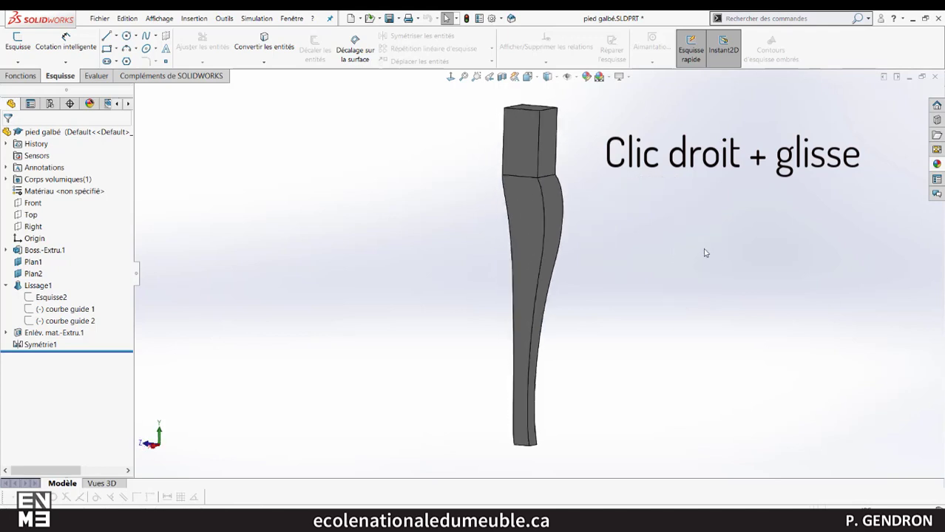
{"action": "right_click_drag", "start_coordinate": [633, 266], "coordinate": [618, 236]}
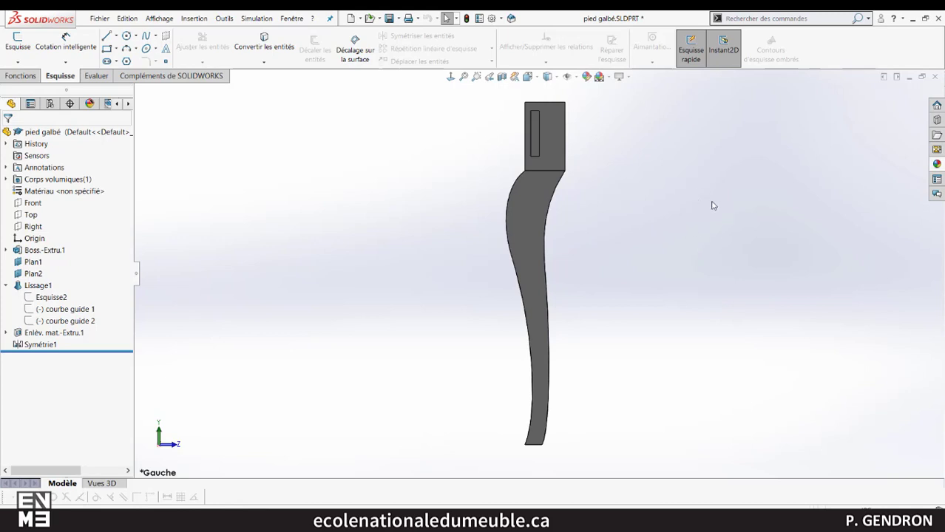
{"action": "scroll", "coordinate": [677, 245], "scroll_direction": "down", "scroll_amount": 2}
{"action": "scroll", "coordinate": [677, 244], "scroll_direction": "up", "scroll_amount": 3}
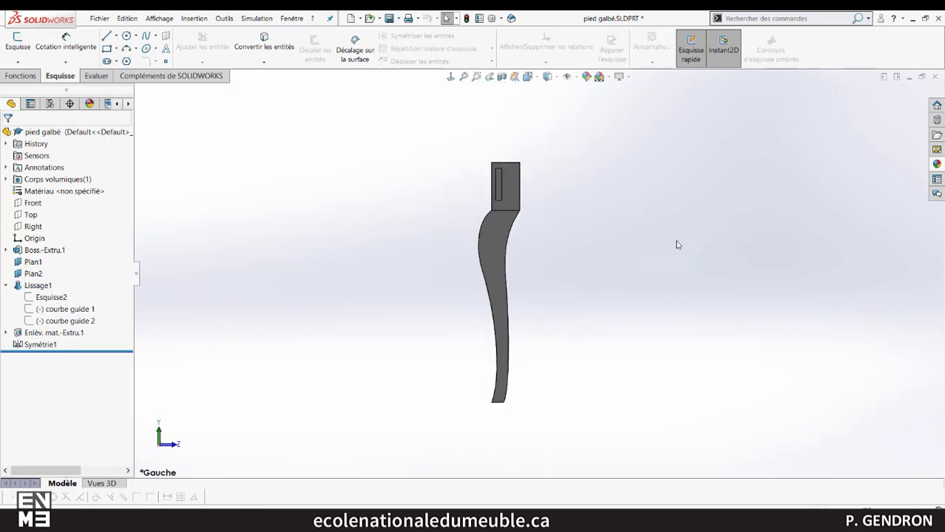
Step: Zoom in and out on the leg and rotate it from the side view to an angled view showing its top face
{"action": "scroll", "coordinate": [677, 245], "scroll_direction": "down", "scroll_amount": 2}
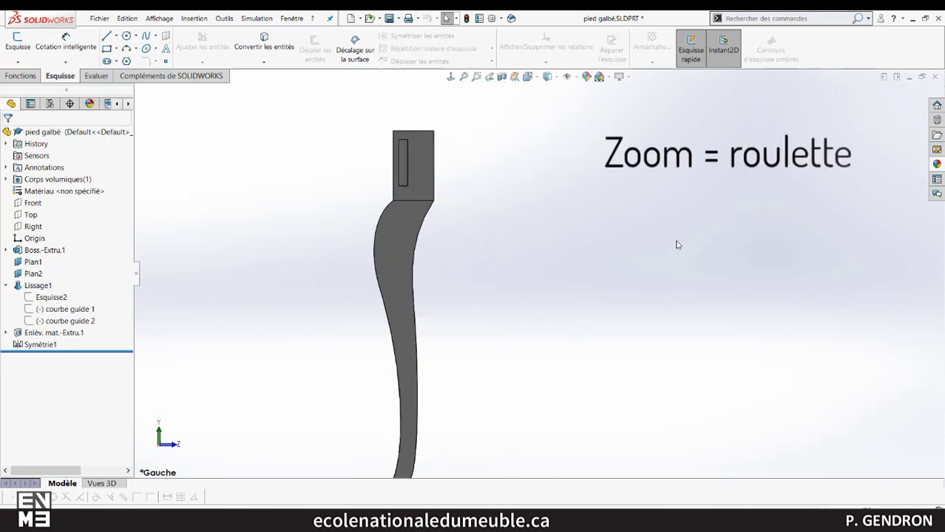
{"action": "scroll", "coordinate": [676, 244], "scroll_direction": "up", "scroll_amount": 1}
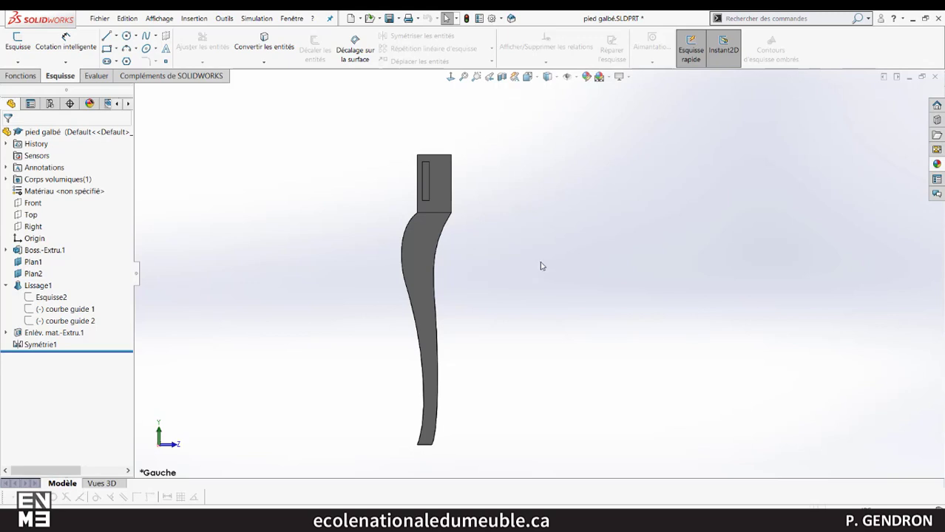
{"action": "middle_click_drag", "start_coordinate": [501, 251], "coordinate": [655, 268]}
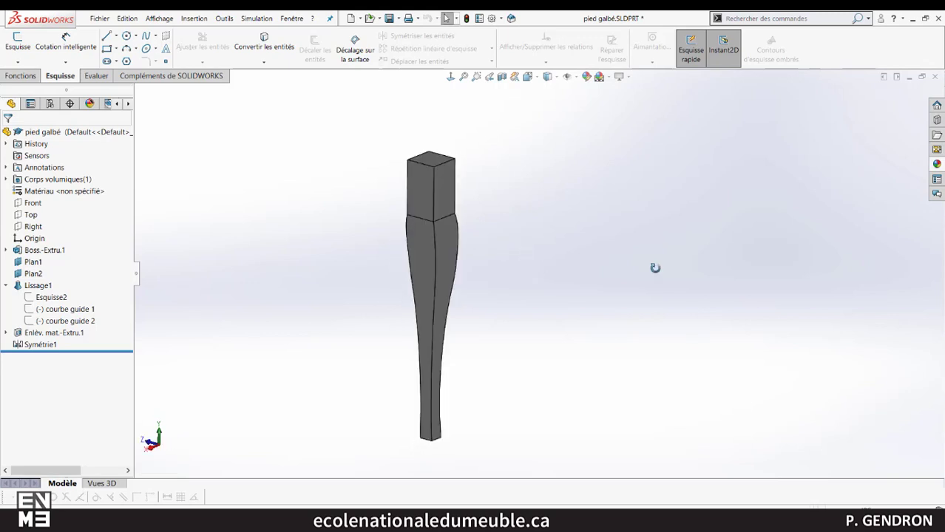
{"action": "scroll", "coordinate": [535, 196], "scroll_direction": "up", "scroll_amount": 3}
{"action": "scroll", "coordinate": [538, 198], "scroll_direction": "down", "scroll_amount": 2}
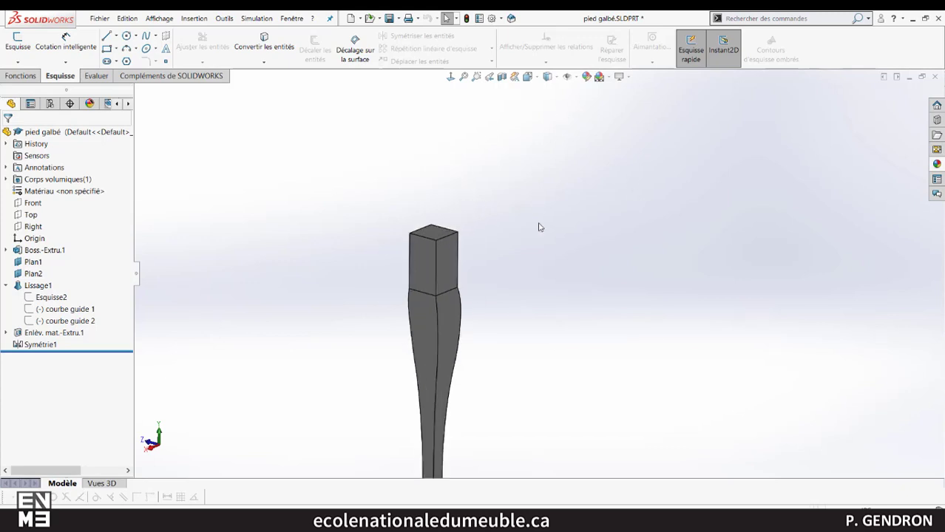
{"action": "scroll", "coordinate": [513, 306], "scroll_direction": "up", "scroll_amount": 3}
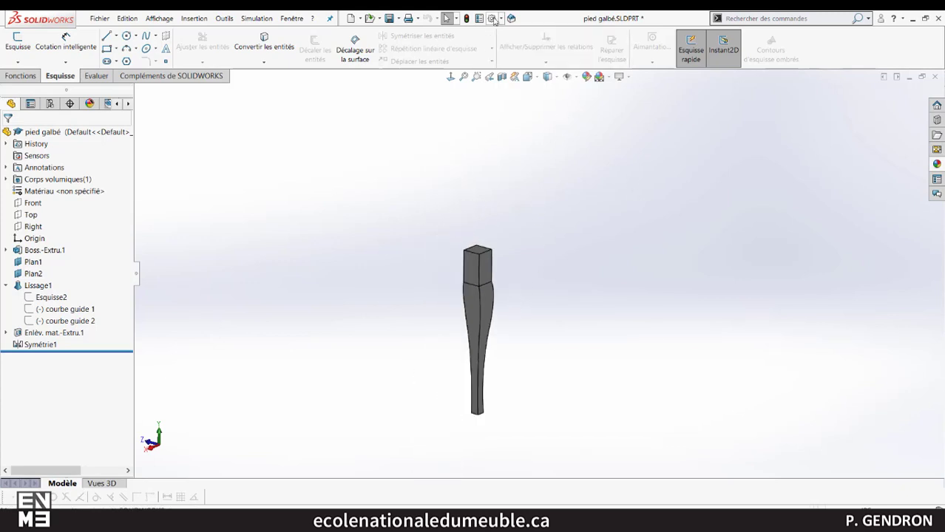
Step: Review the reverse mouse zoom direction setting in the View system options, accept the options, and check zooming and rotating on the leg
{"action": "left_click", "coordinate": [491, 18]}
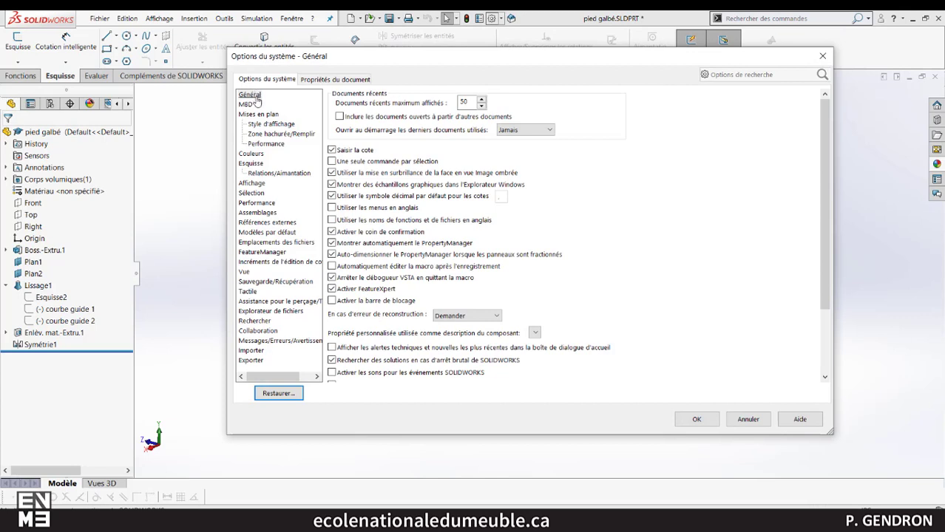
{"action": "left_click", "coordinate": [245, 273]}
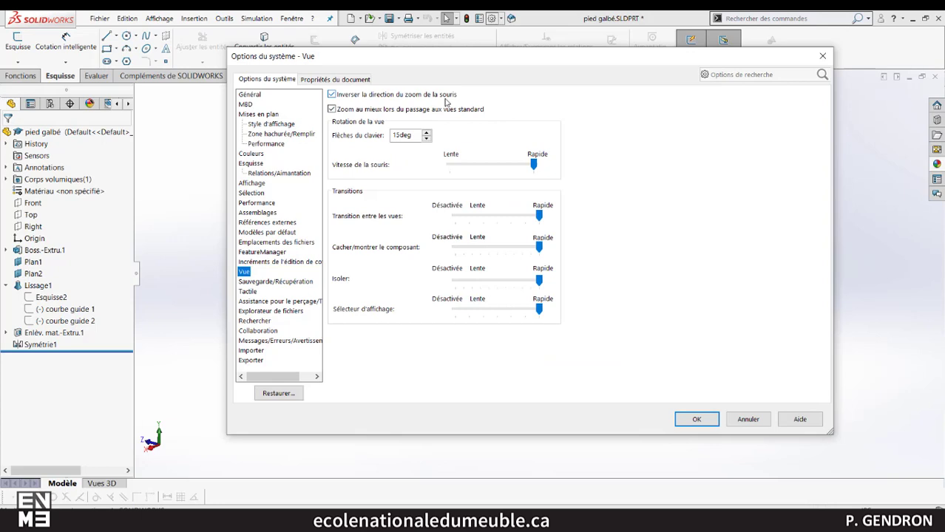
{"action": "left_click", "coordinate": [696, 419]}
{"action": "scroll", "coordinate": [517, 361], "scroll_direction": "down", "scroll_amount": 3}
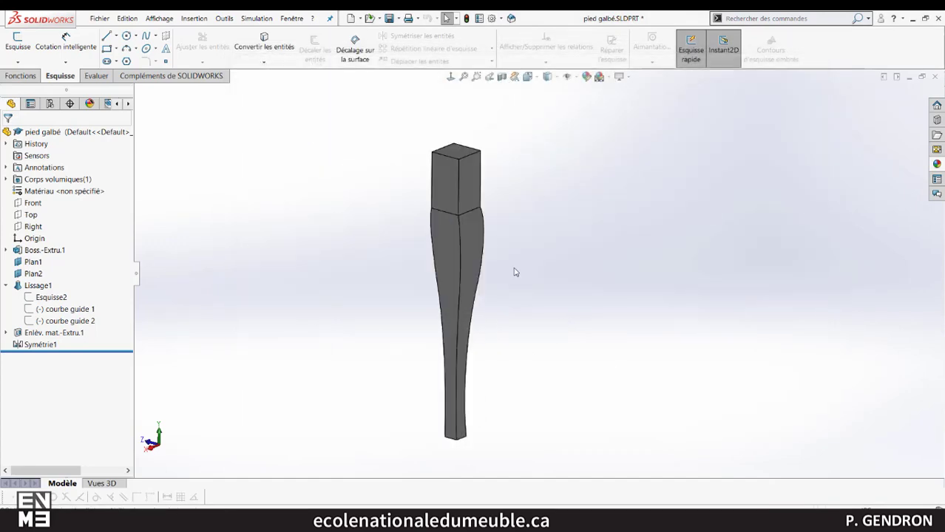
{"action": "middle_click_drag", "start_coordinate": [515, 272], "coordinate": [489, 334]}
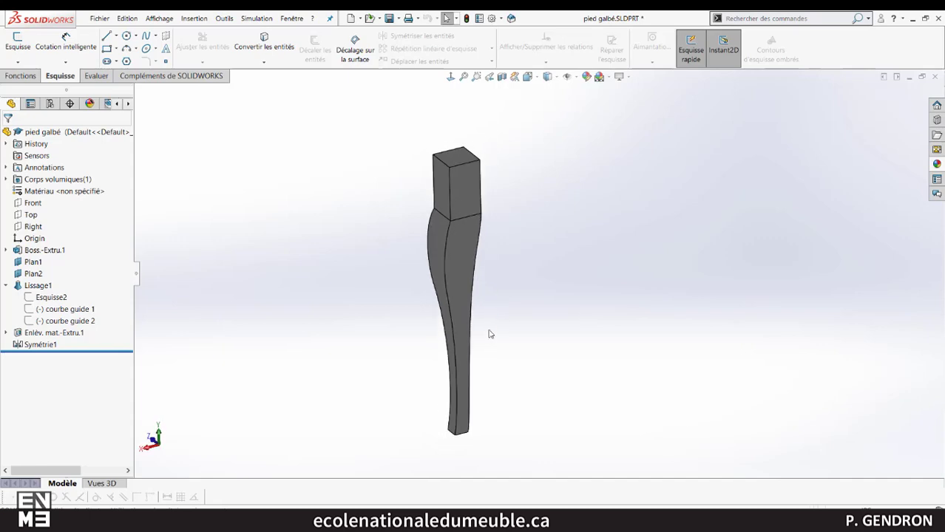